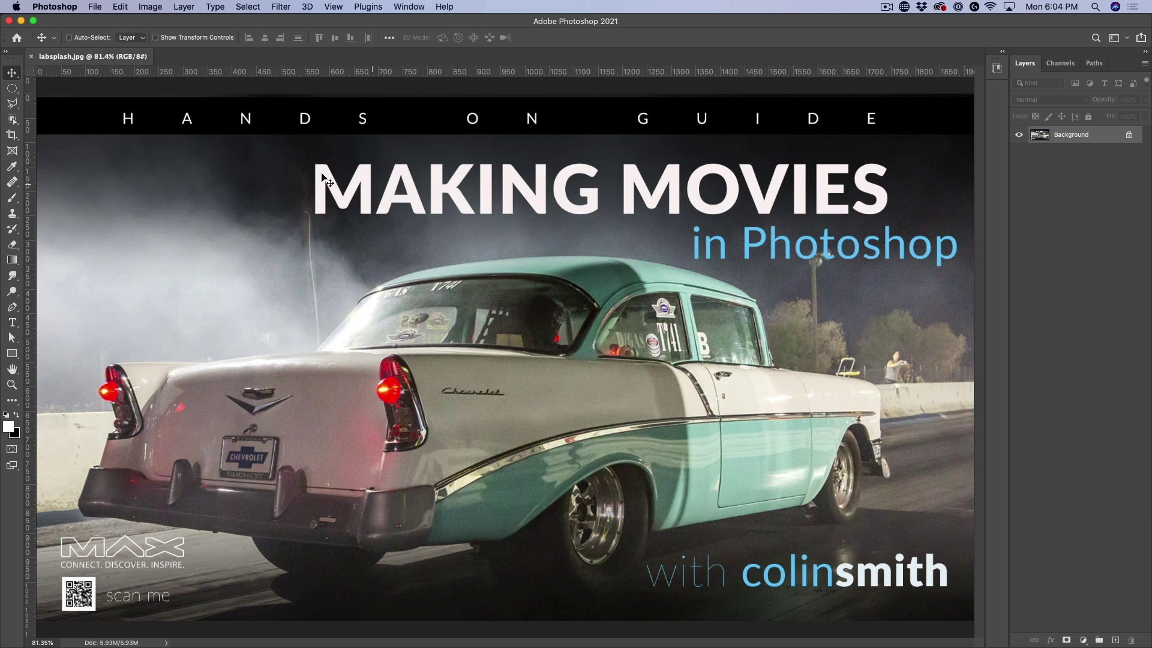
left_click(93, 6)
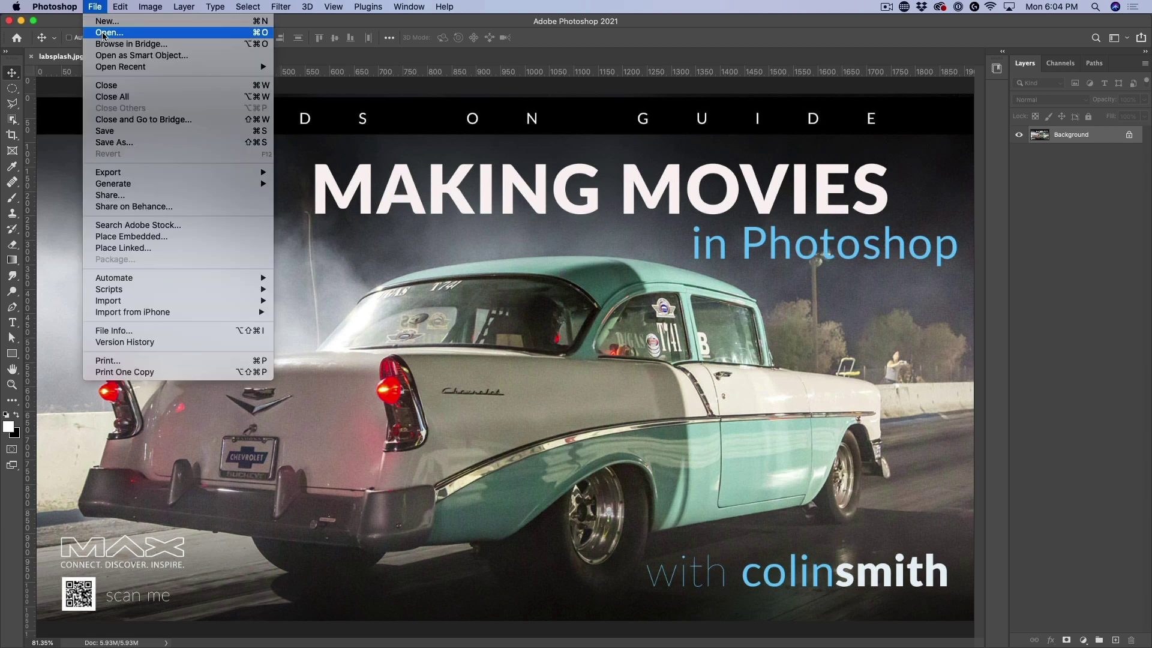
left_click(552, 43)
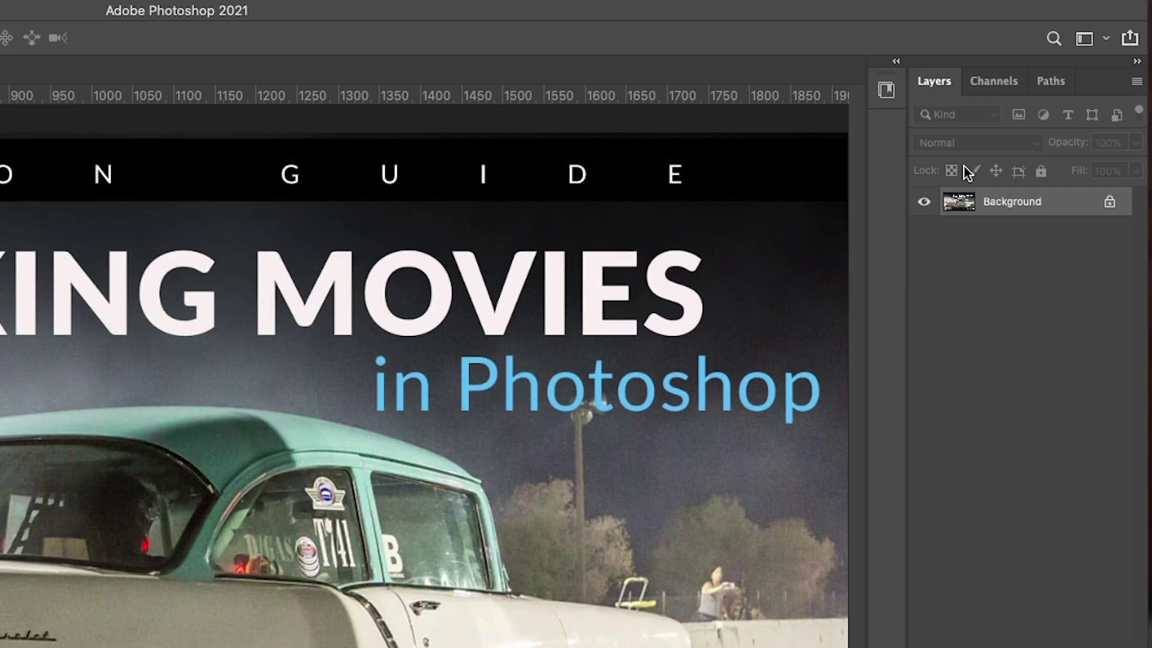
Step: Unlock the Background layer into a regular layer, and toggle its visibility off and back on to check the transparency beneath
left_click(1110, 204)
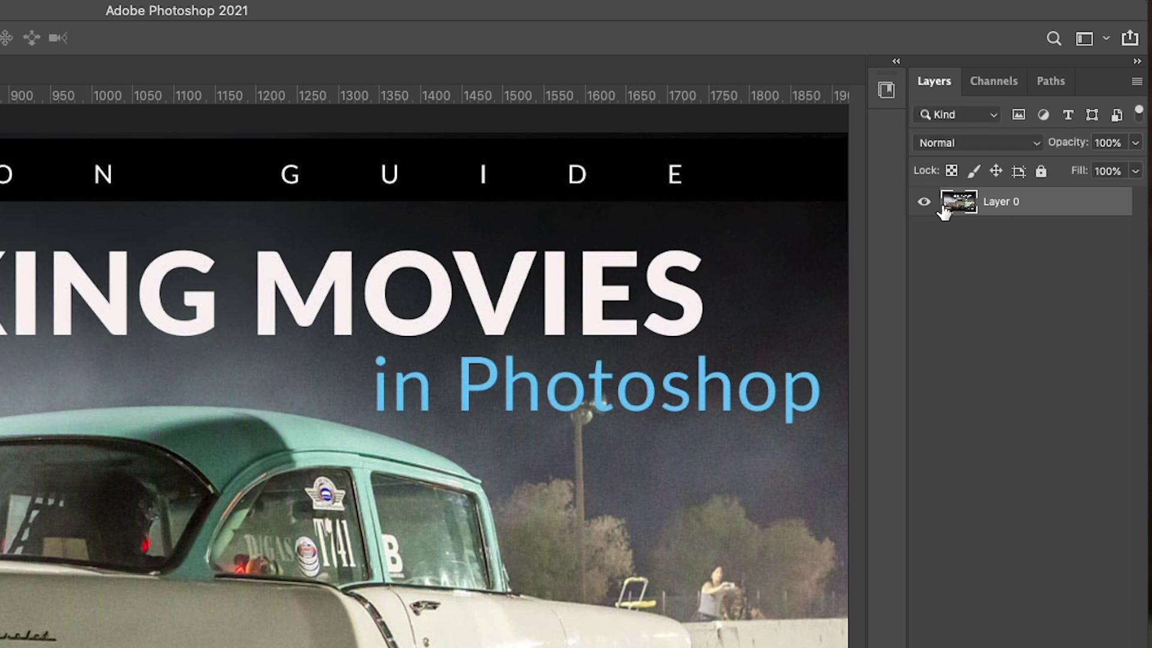
left_click(924, 204)
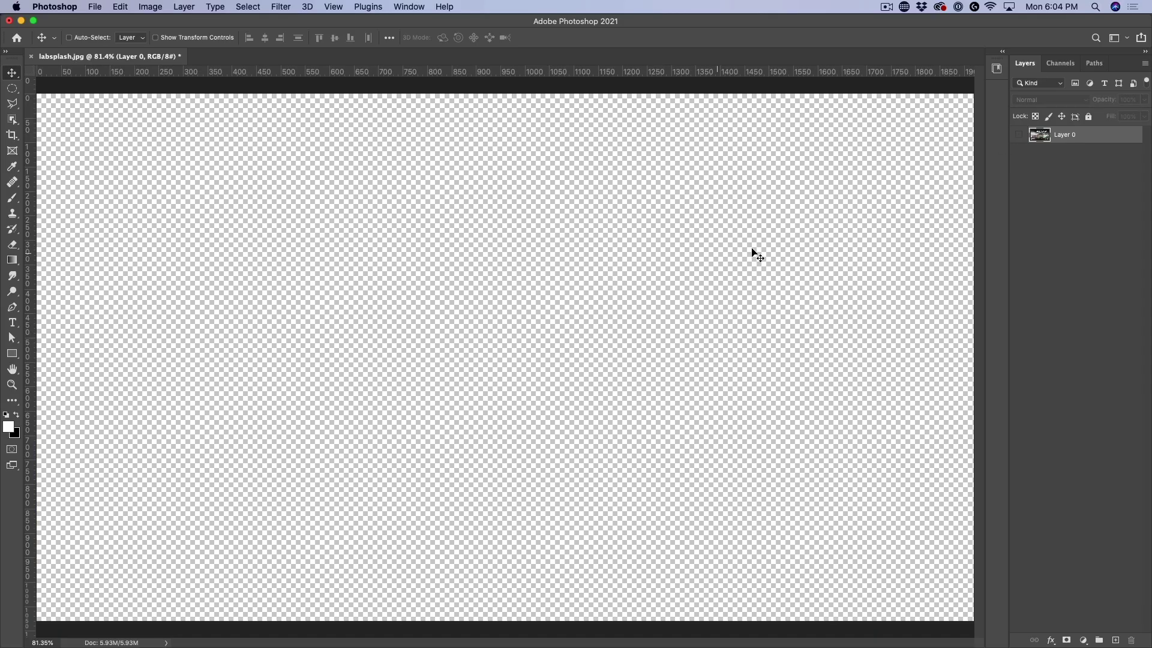
left_click(1019, 135)
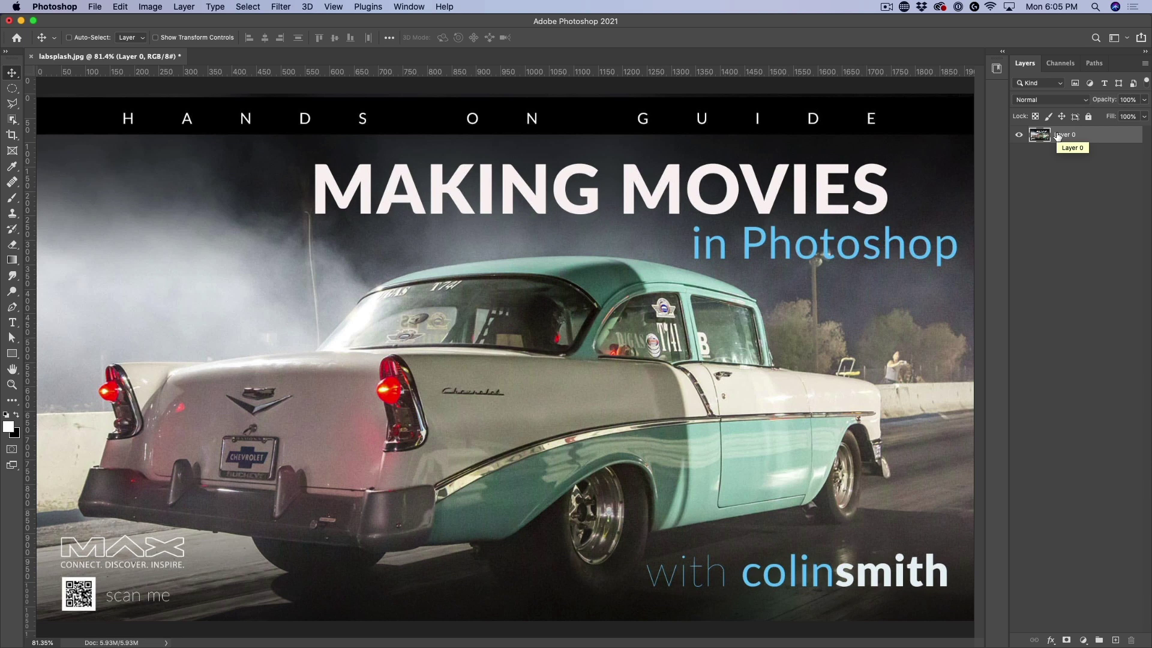
Step: Start a Warp transform on the poster layer and fold its upper-left corner inward to just above the car's rear window
scroll(517, 193, "down", 2)
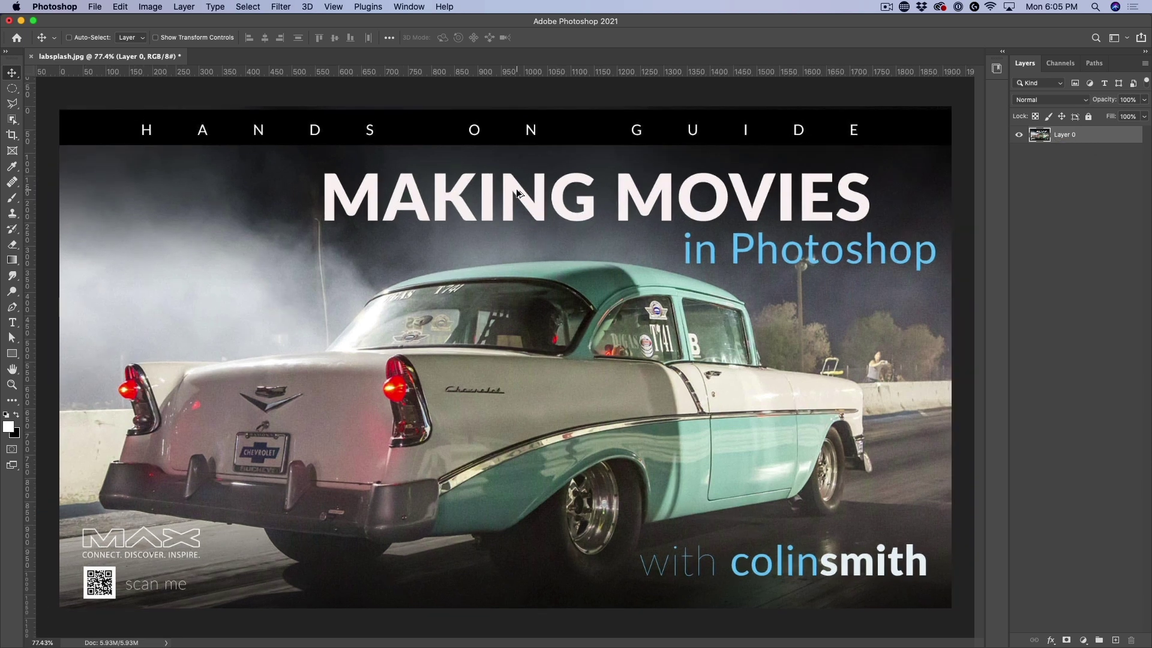
scroll(413, 256, "up", 1)
scroll(413, 258, "up", 1)
scroll(413, 258, "down", 2)
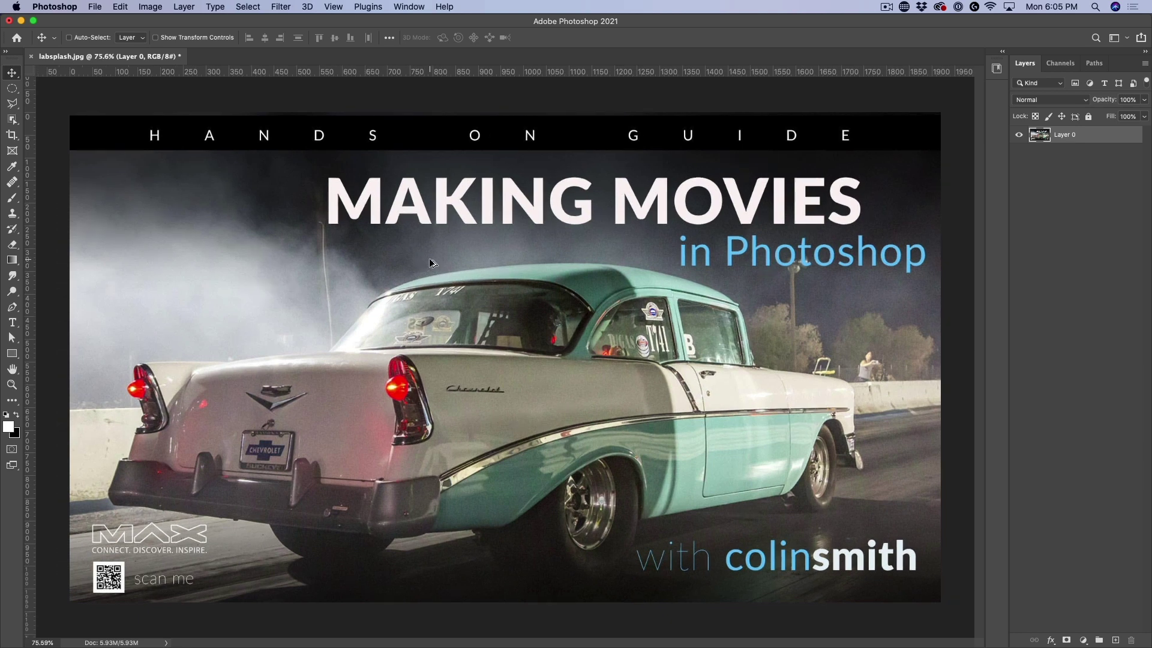
scroll(430, 259, "down", 2)
scroll(430, 259, "up", 1)
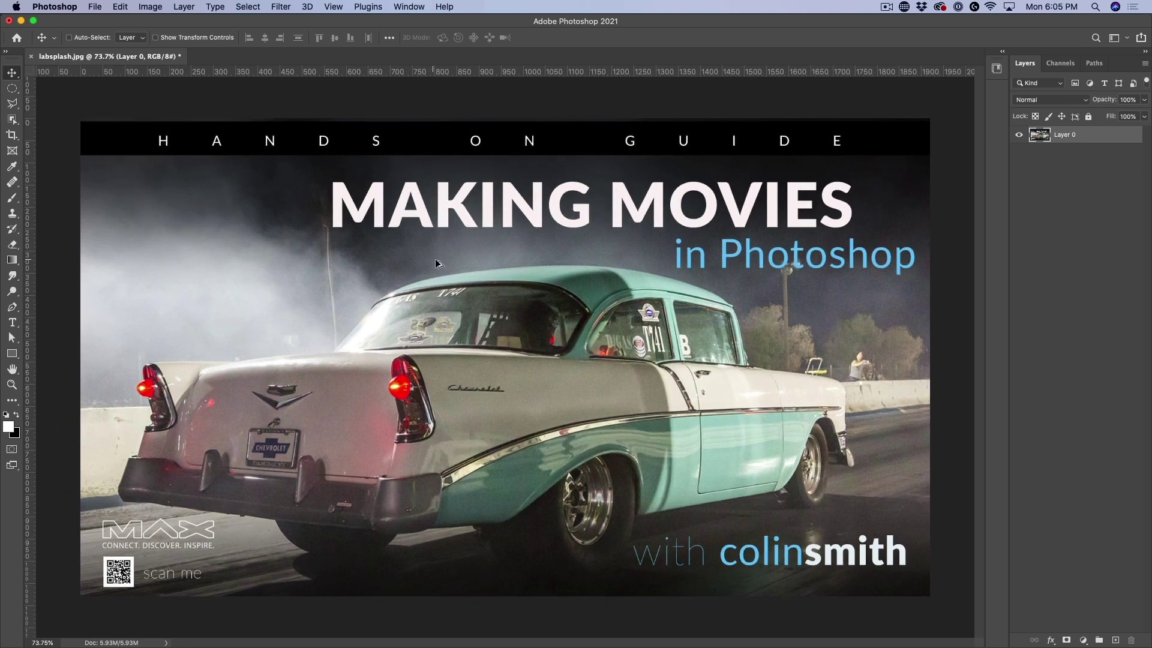
key("super")
key("super+t")
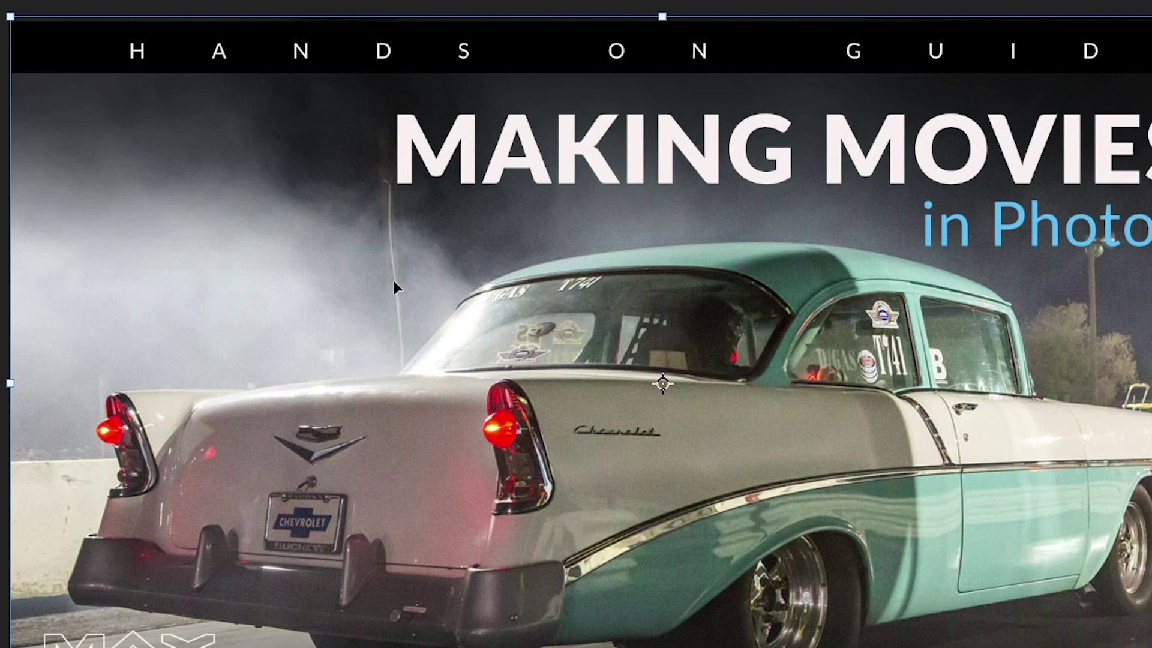
right_click(270, 174)
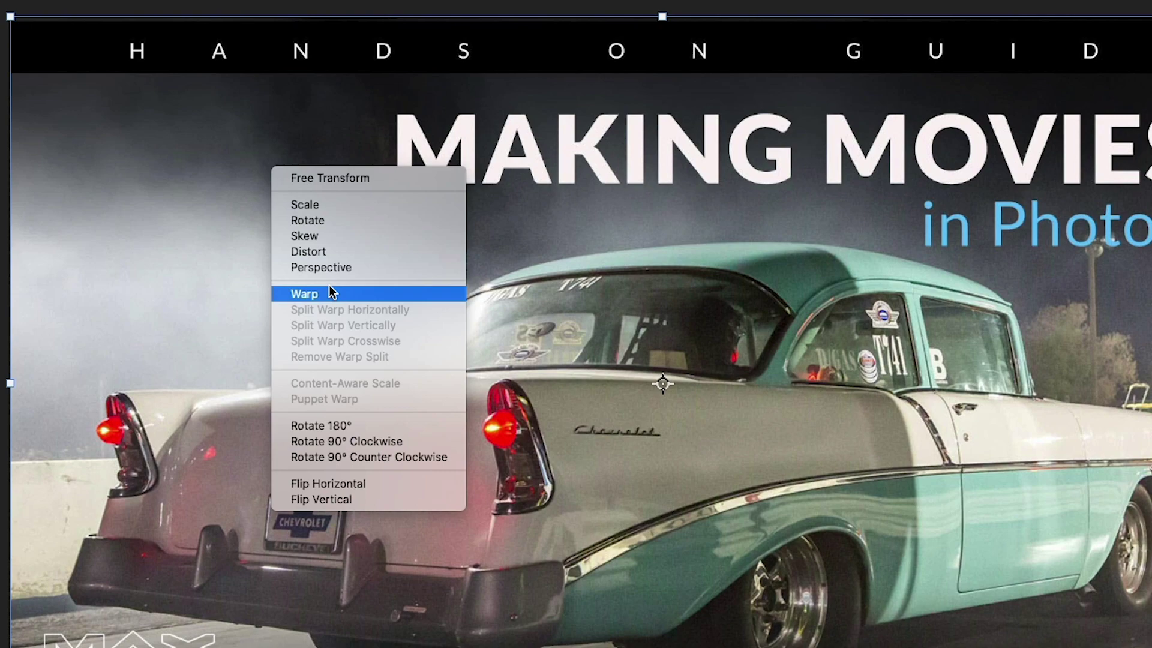
left_click(329, 288)
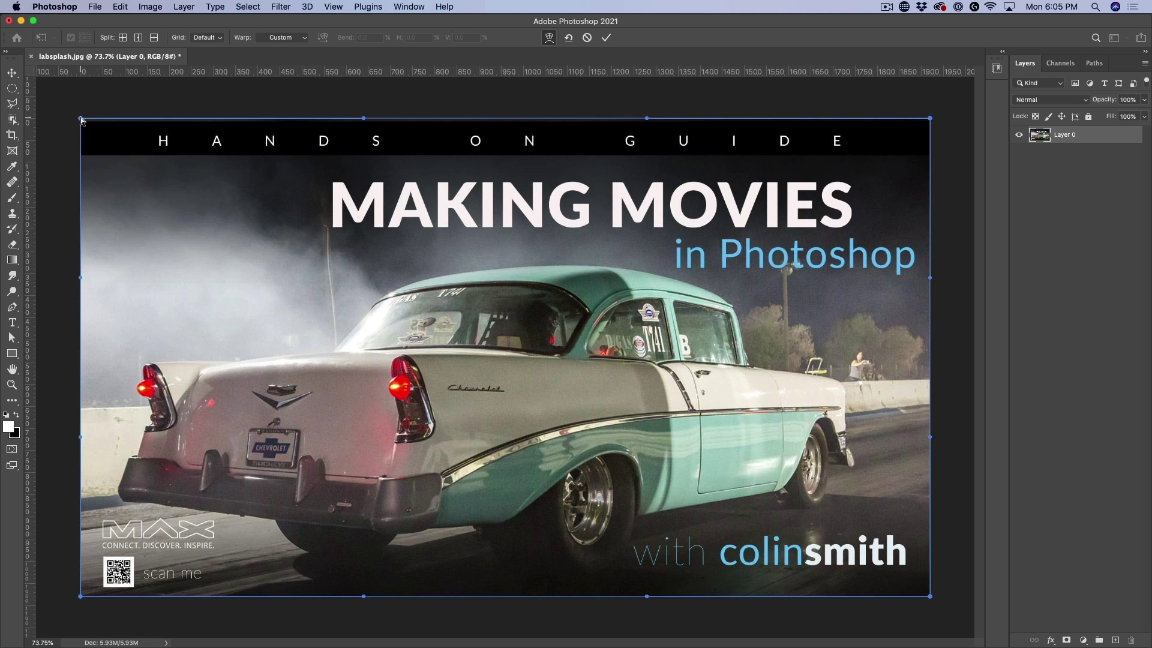
left_click_drag(81, 122, 318, 286)
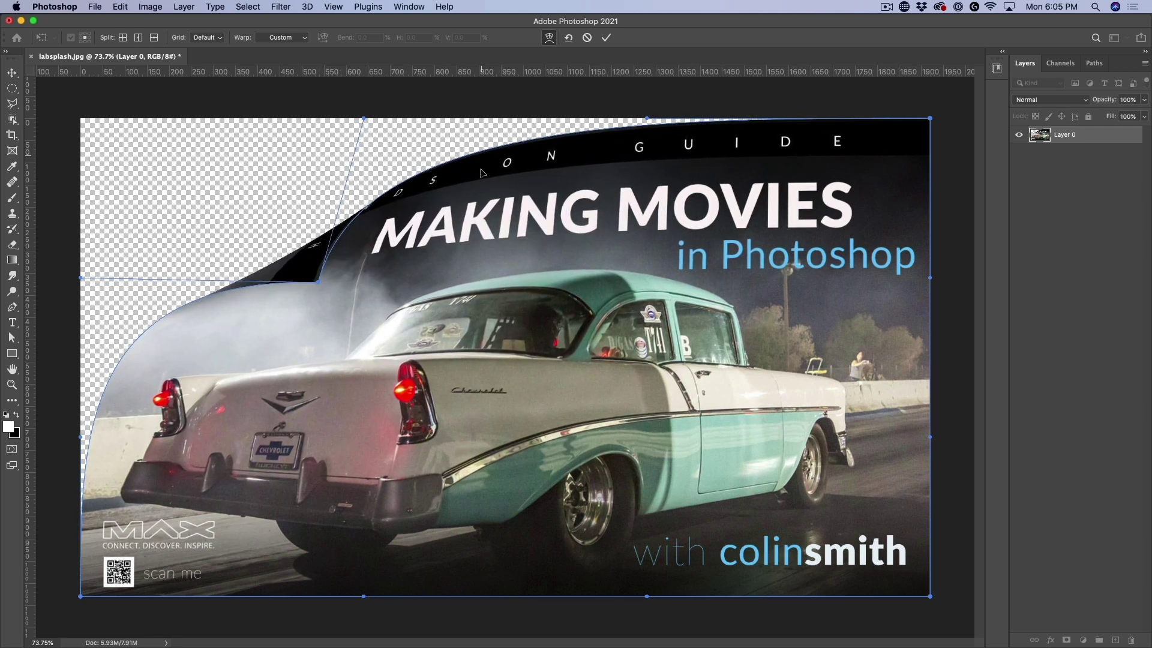
Step: Pull the poster's other three corners slightly inward within the warp so the sheet looks curved
left_click_drag(929, 596, 843, 529)
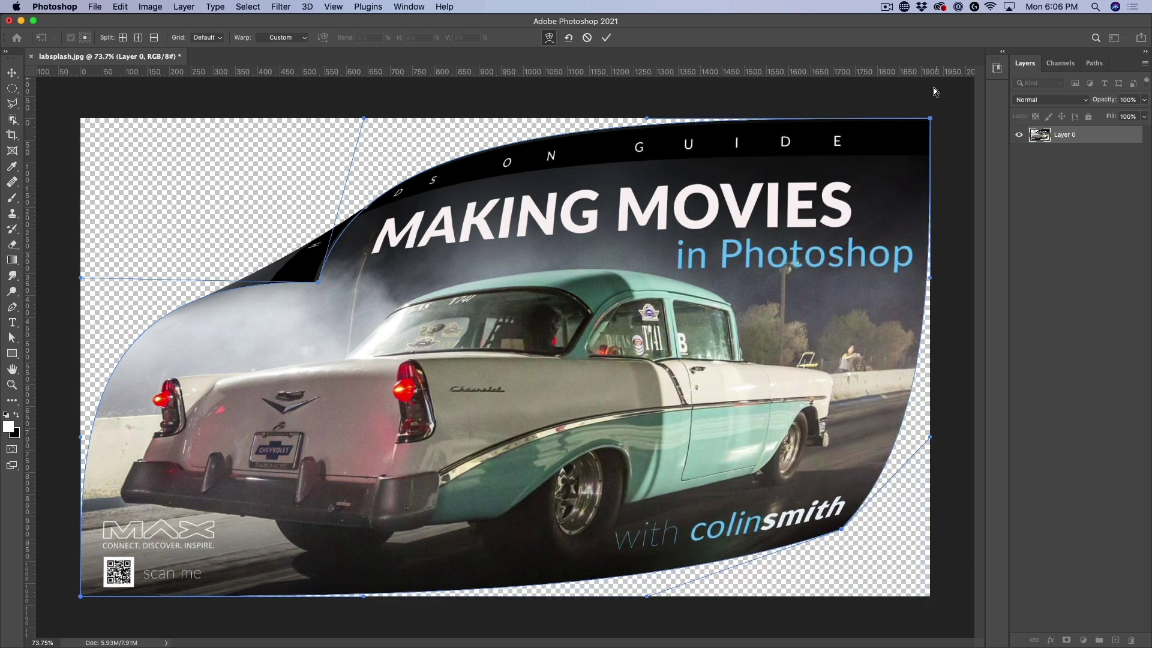
left_click_drag(928, 121, 909, 128)
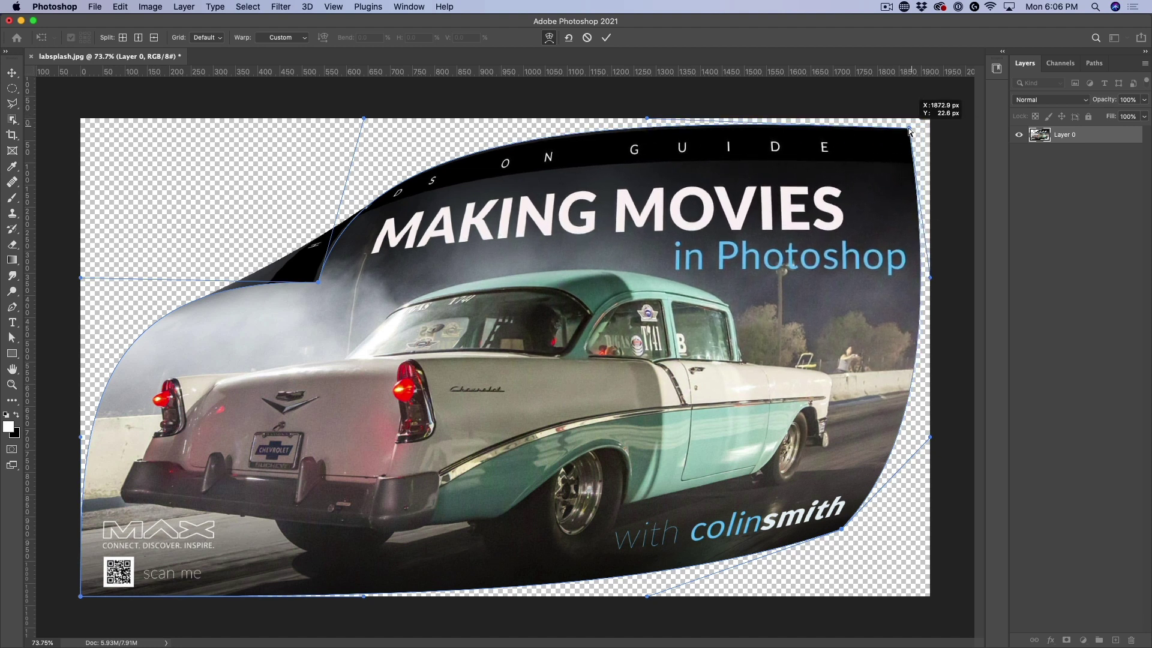
left_click_drag(80, 596, 101, 576)
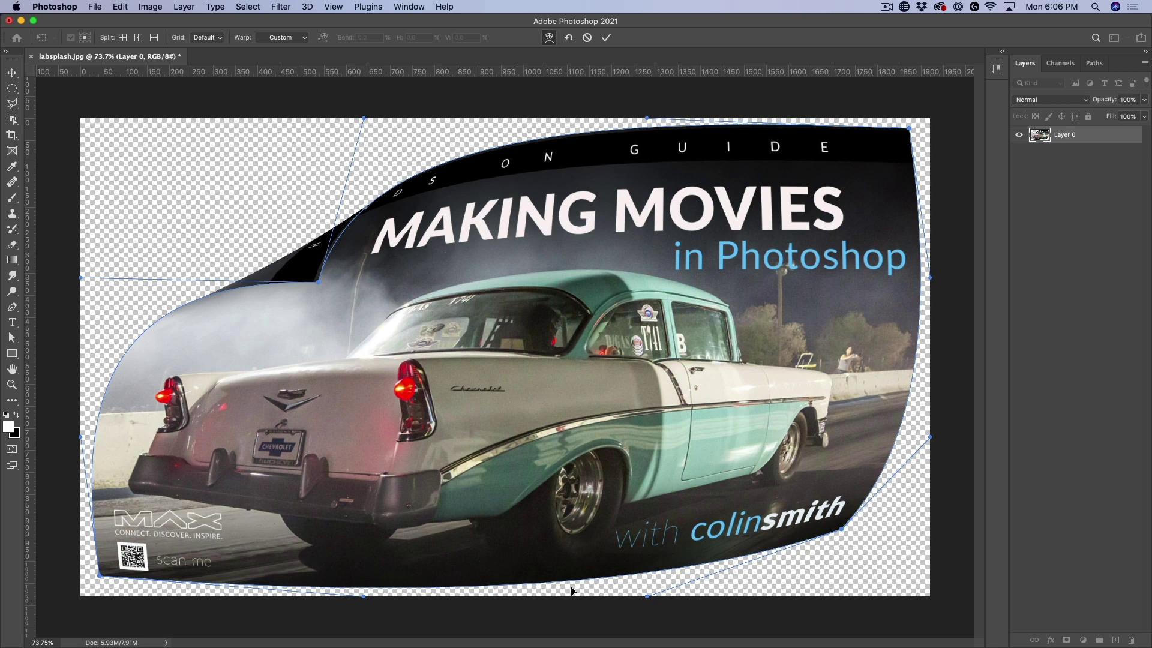
Step: Bend the poster's lower, right and upper edges inward with their warp handles and apply the warp
left_click_drag(364, 596, 386, 538)
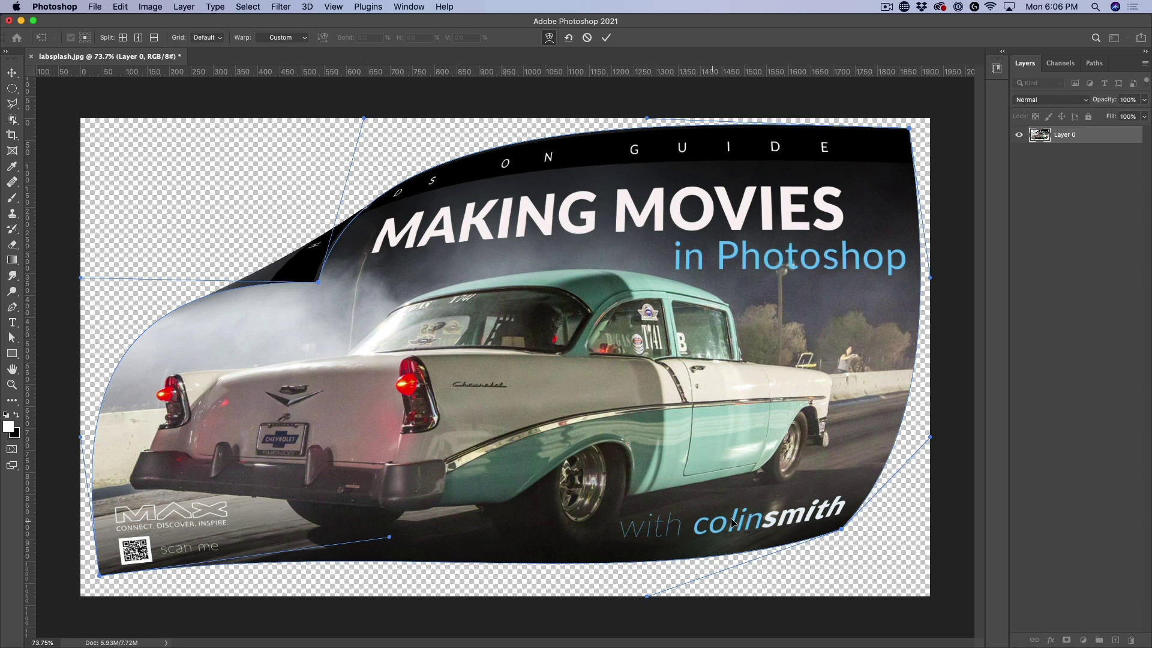
mouse_move(930, 278)
left_mouse_down()
mouse_move(876, 269)
mouse_move(893, 263)
left_mouse_up()
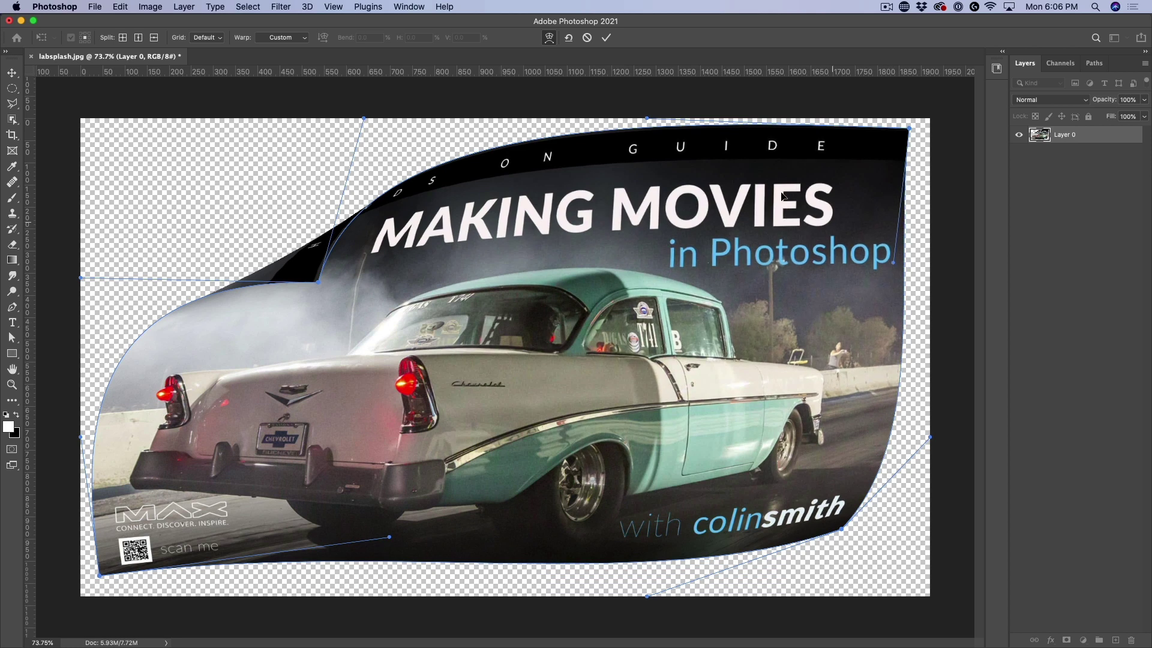
left_click_drag(645, 118, 671, 154)
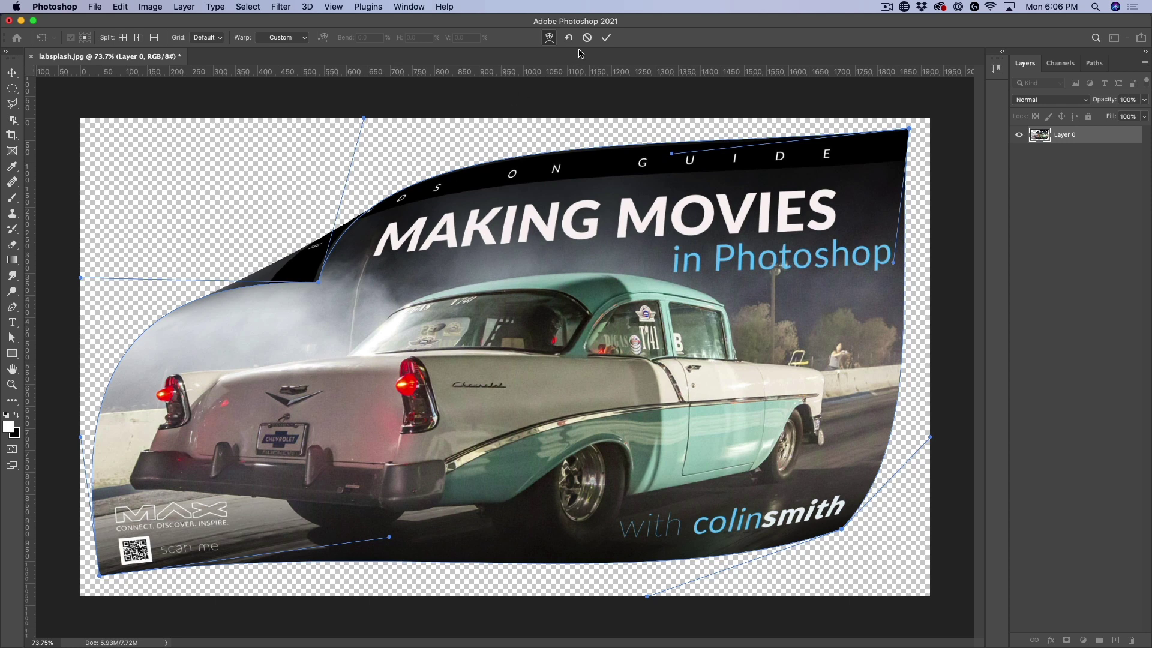
left_click(606, 38)
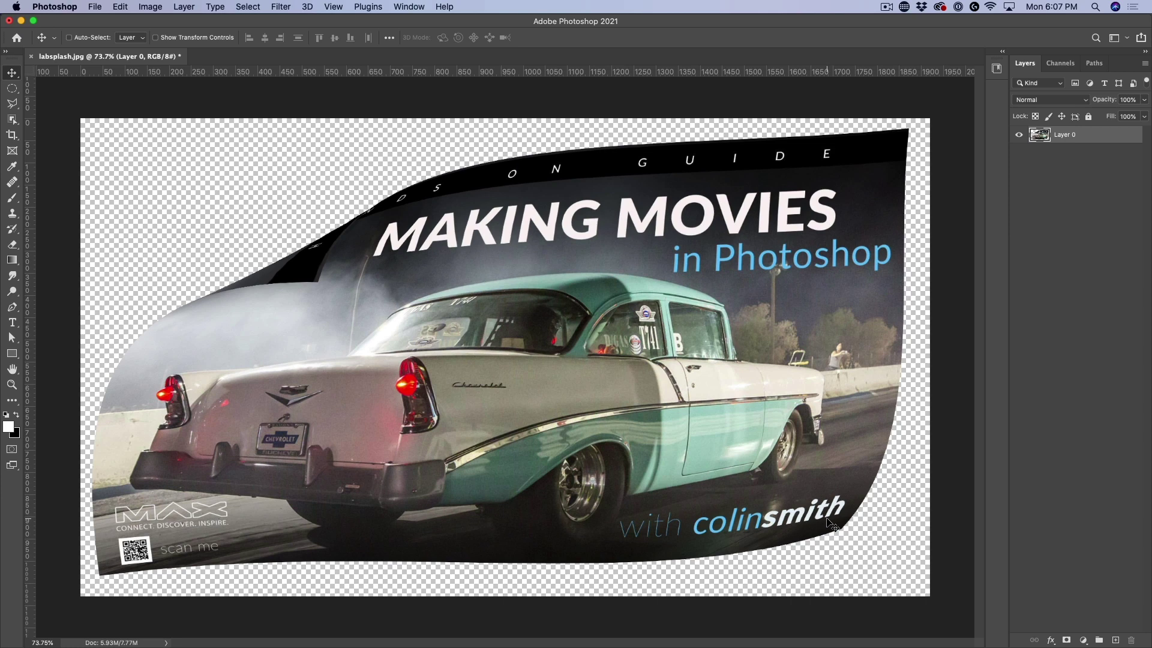
Step: Select the dark folded corner using the Object Selection tool in Lasso mode and inspect the selection's edges up close
left_click(12, 119)
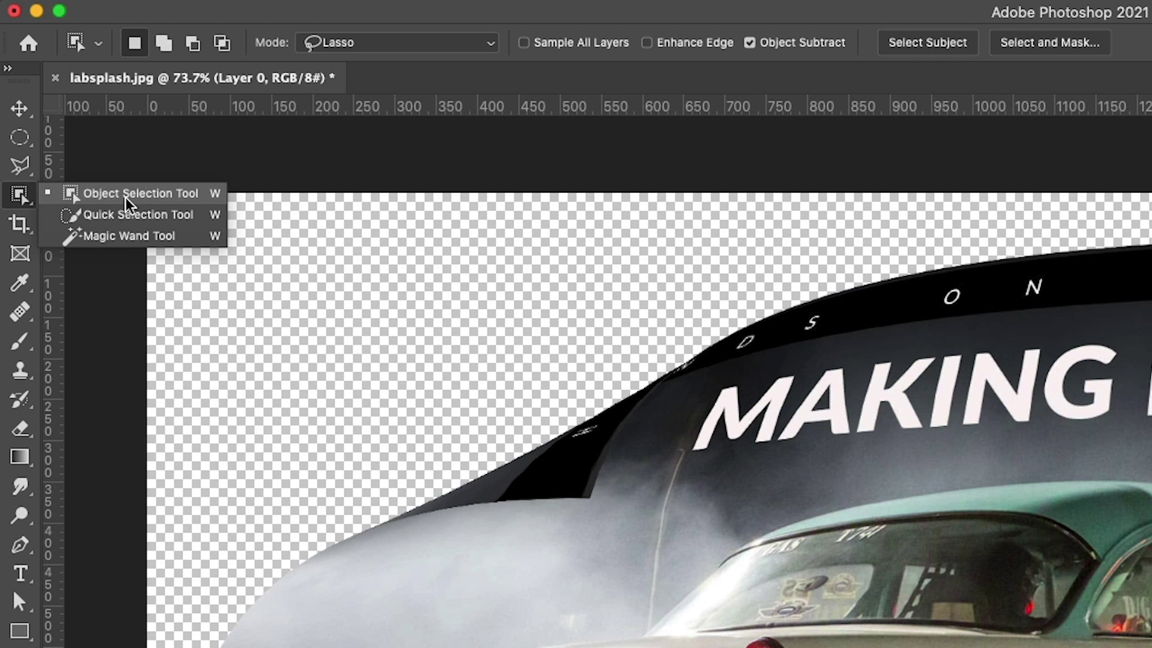
left_click(127, 201)
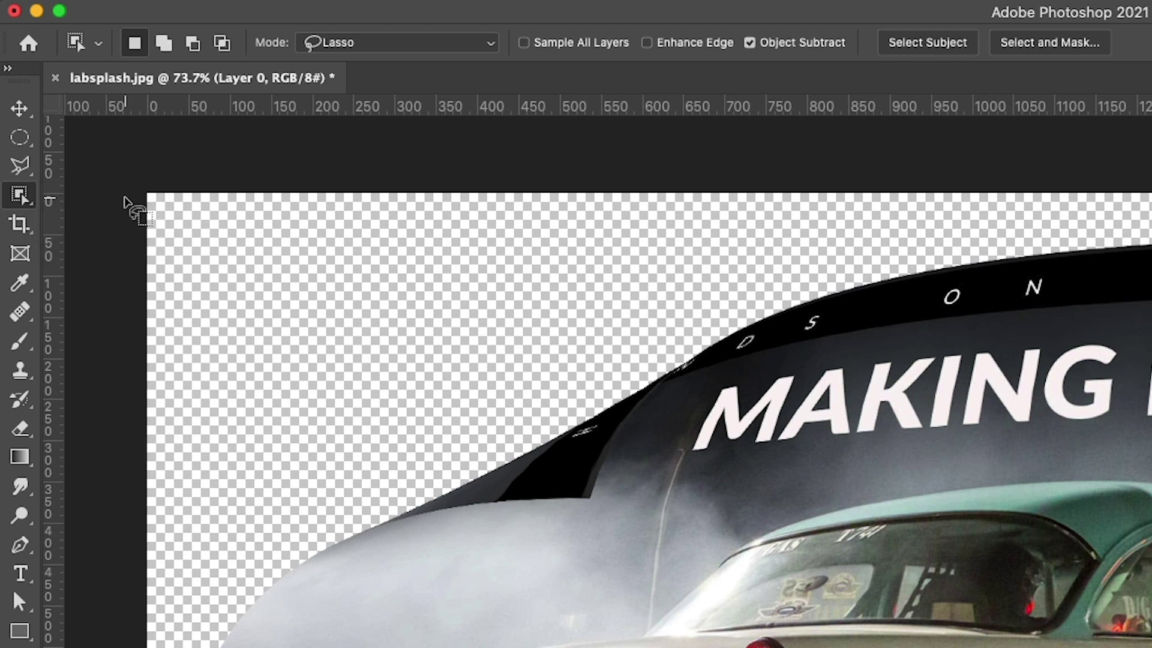
left_click(342, 44)
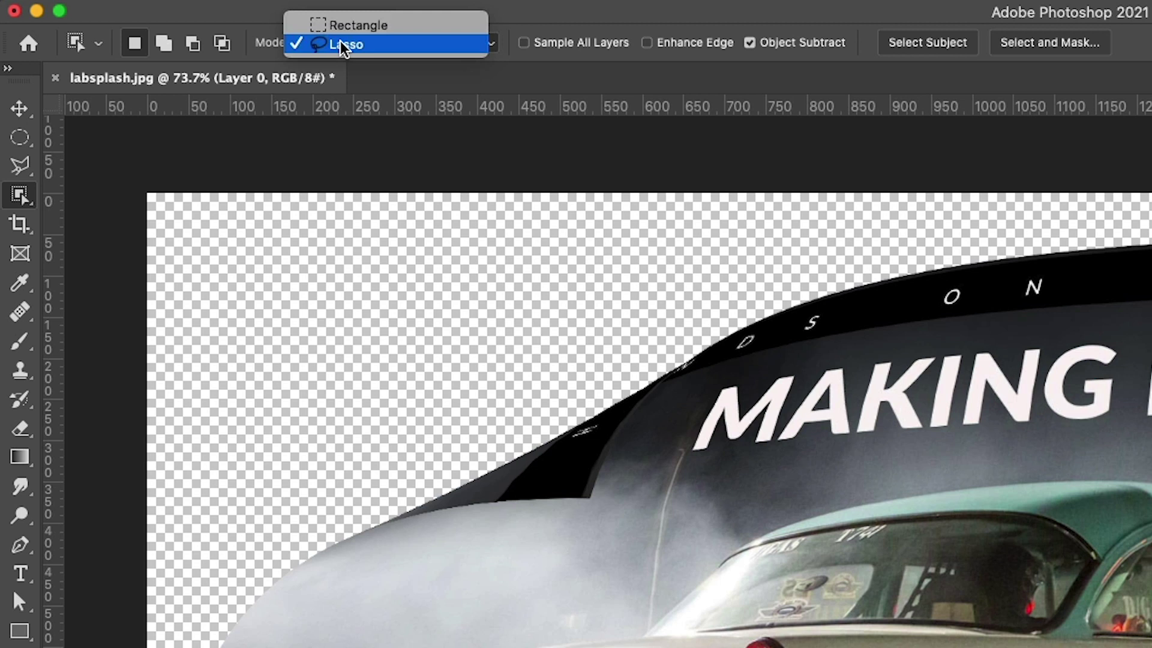
left_click(342, 45)
mouse_move(324, 499)
left_mouse_down()
mouse_move(310, 524)
mouse_move(384, 552)
mouse_move(460, 553)
mouse_move(570, 525)
mouse_move(631, 463)
mouse_move(702, 349)
mouse_move(694, 329)
mouse_move(589, 344)
mouse_move(529, 372)
left_mouse_up()
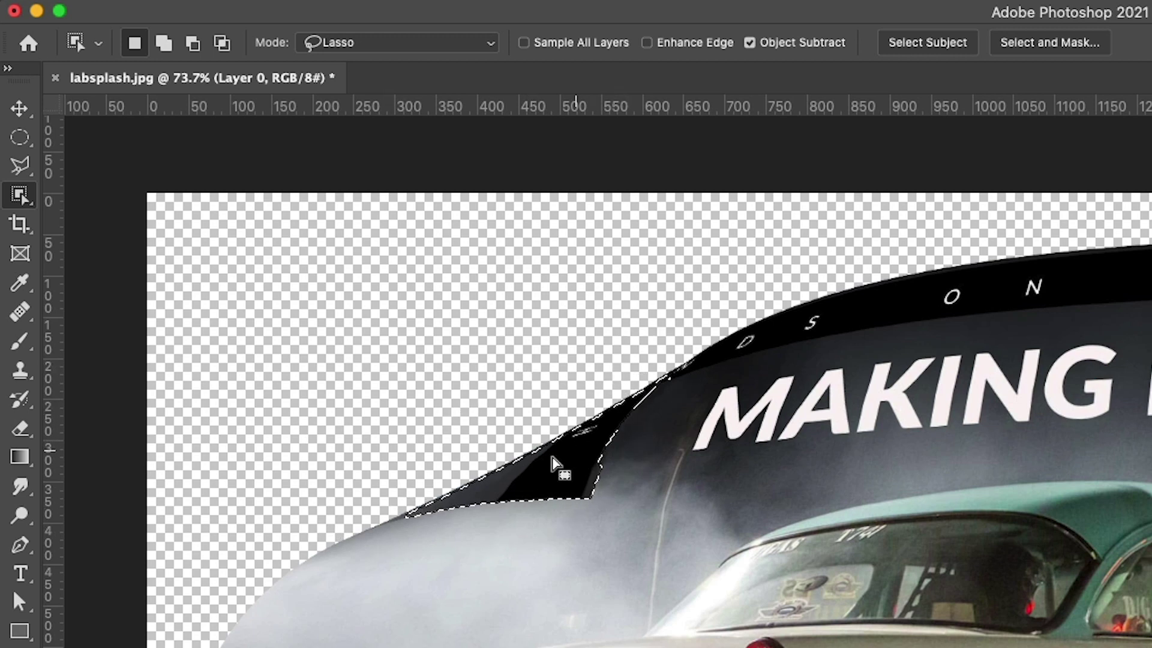
key("alt")
scroll(653, 401, "up", 6)
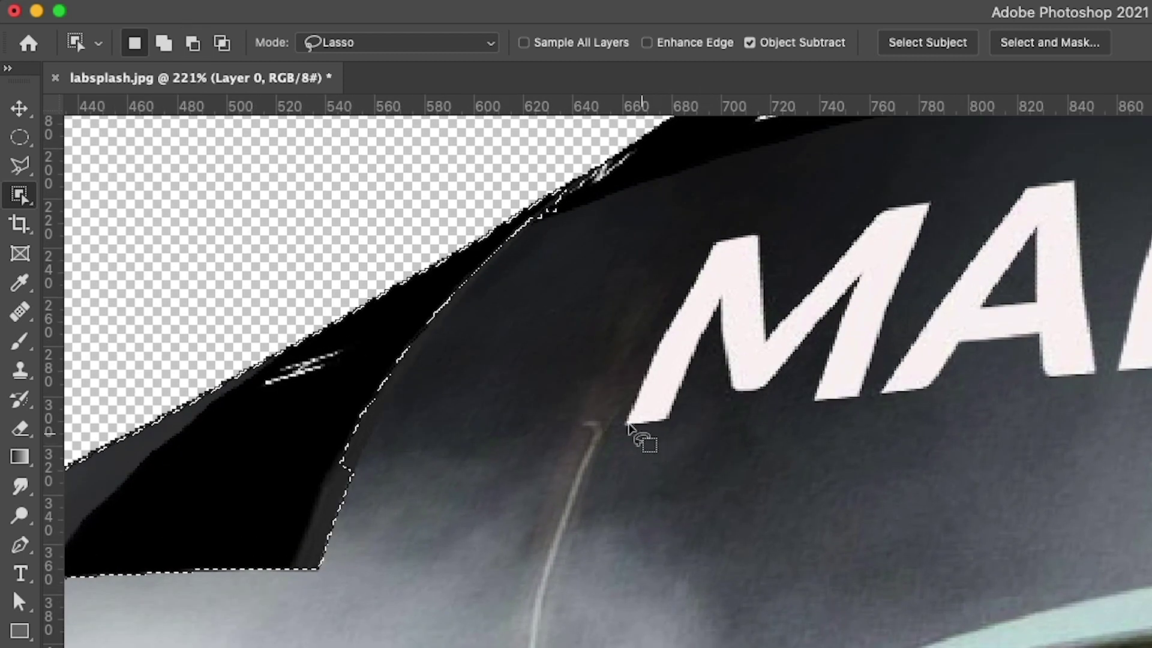
left_click_drag(489, 308, 1149, 498)
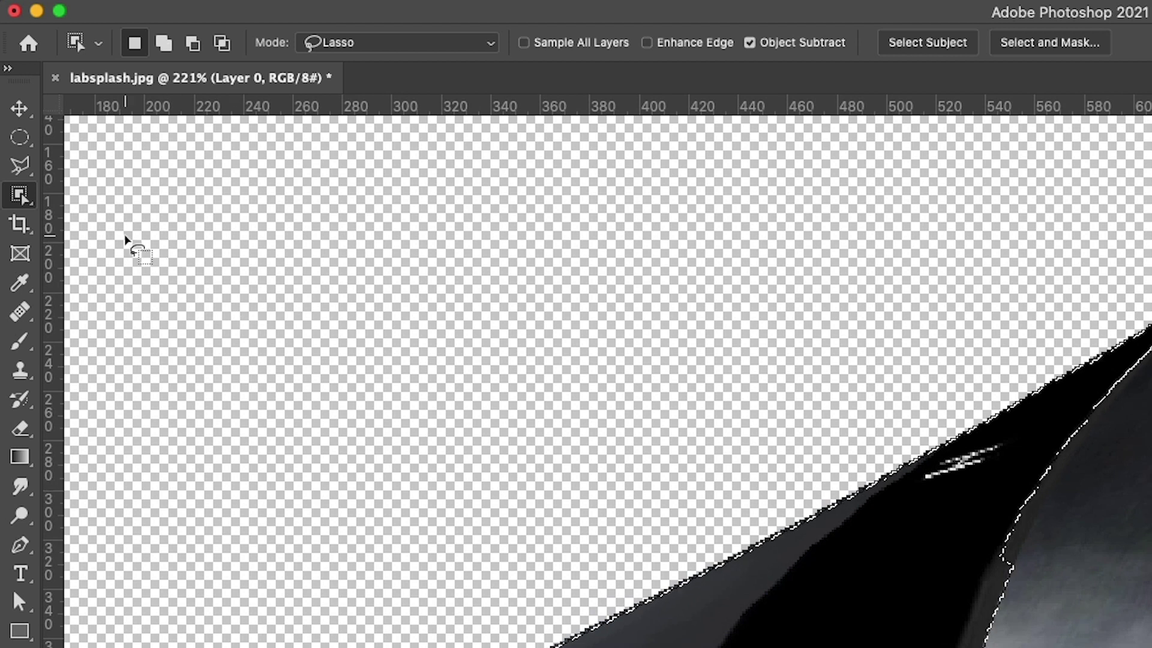
Step: Try correcting the selection along the fold's inner edge with the Lasso tool, and deselect everything
left_click(20, 166)
left_click(110, 167)
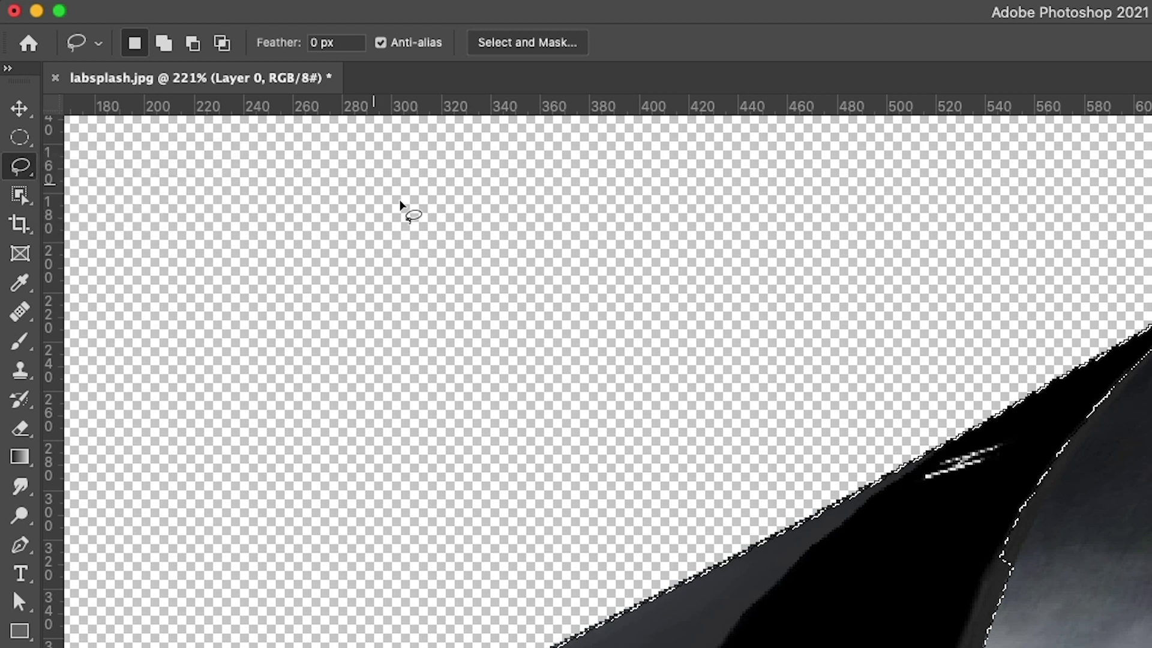
mouse_move(998, 585)
left_mouse_down()
mouse_move(1016, 575)
mouse_move(1053, 449)
mouse_move(1082, 420)
mouse_move(990, 550)
mouse_move(1023, 624)
left_mouse_up()
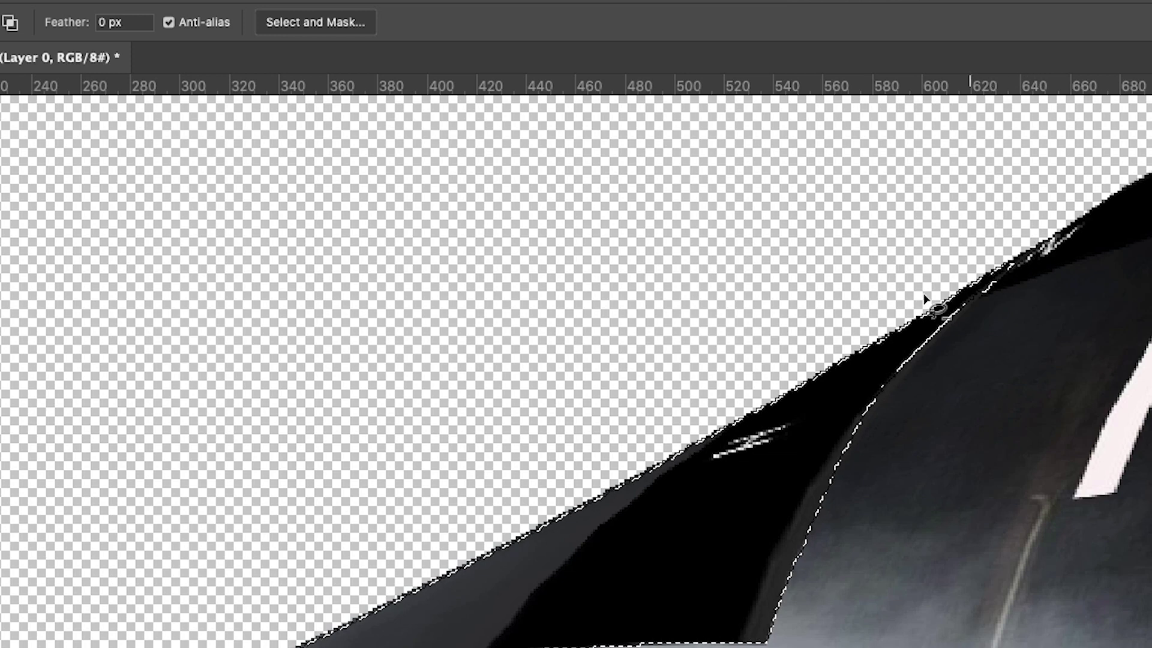
key("super+d")
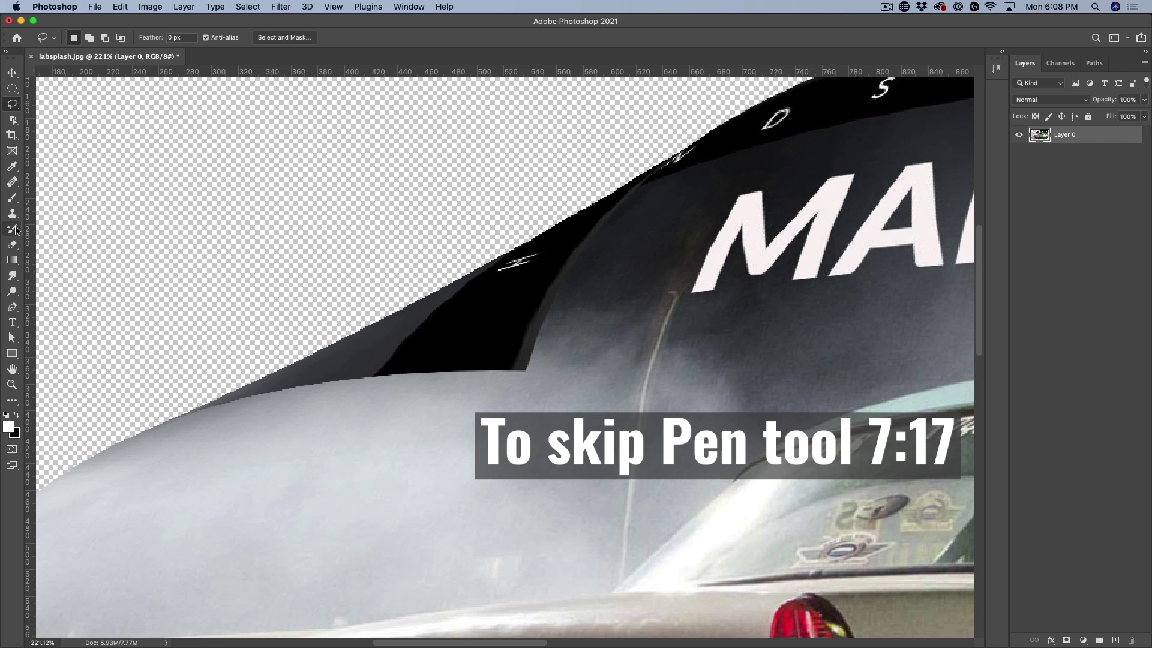
Step: Draw a closed Pen tool path around the folded corner, straight along the outer side and curved along both inner edges
left_click(12, 307)
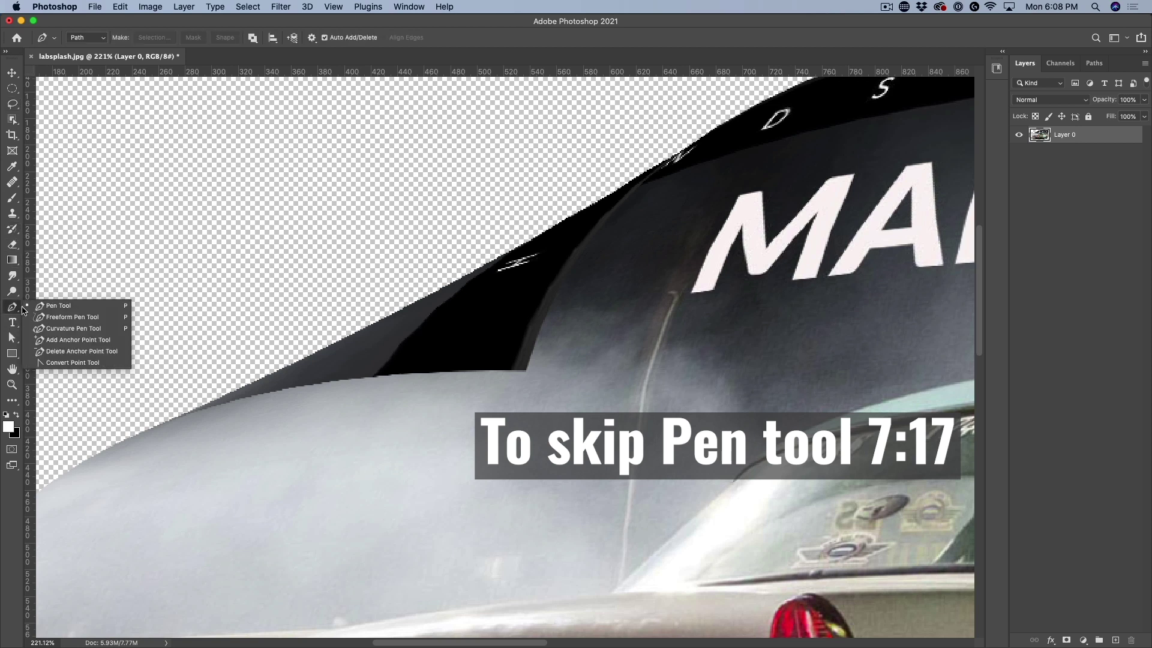
left_click(51, 310)
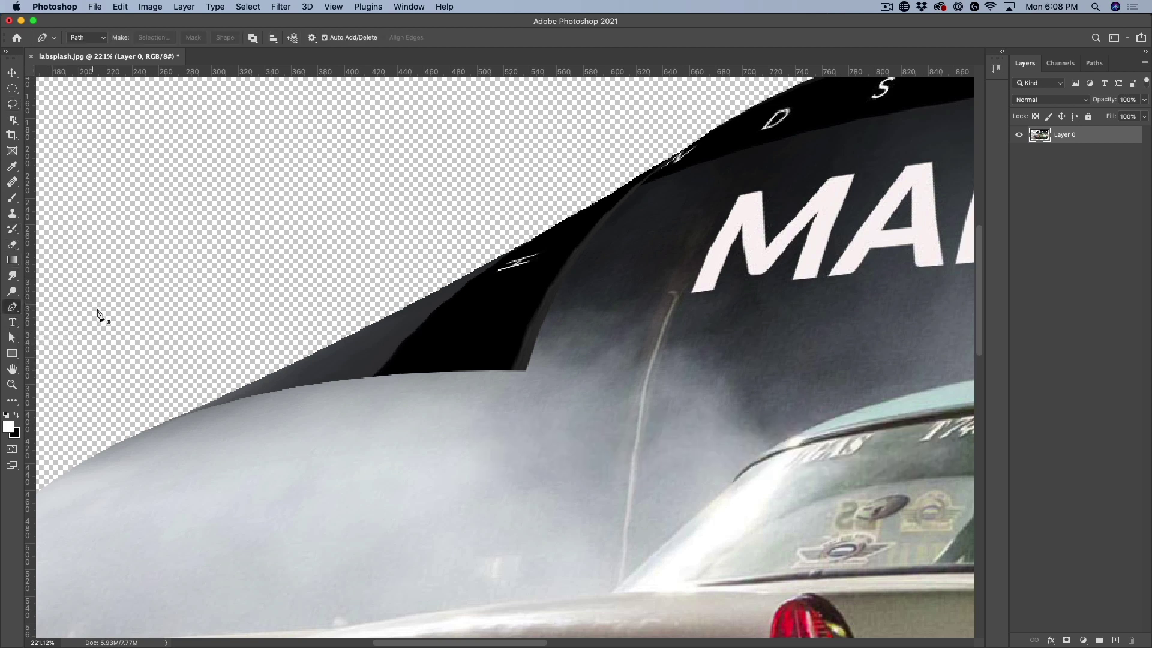
left_click(135, 435)
left_click(684, 147)
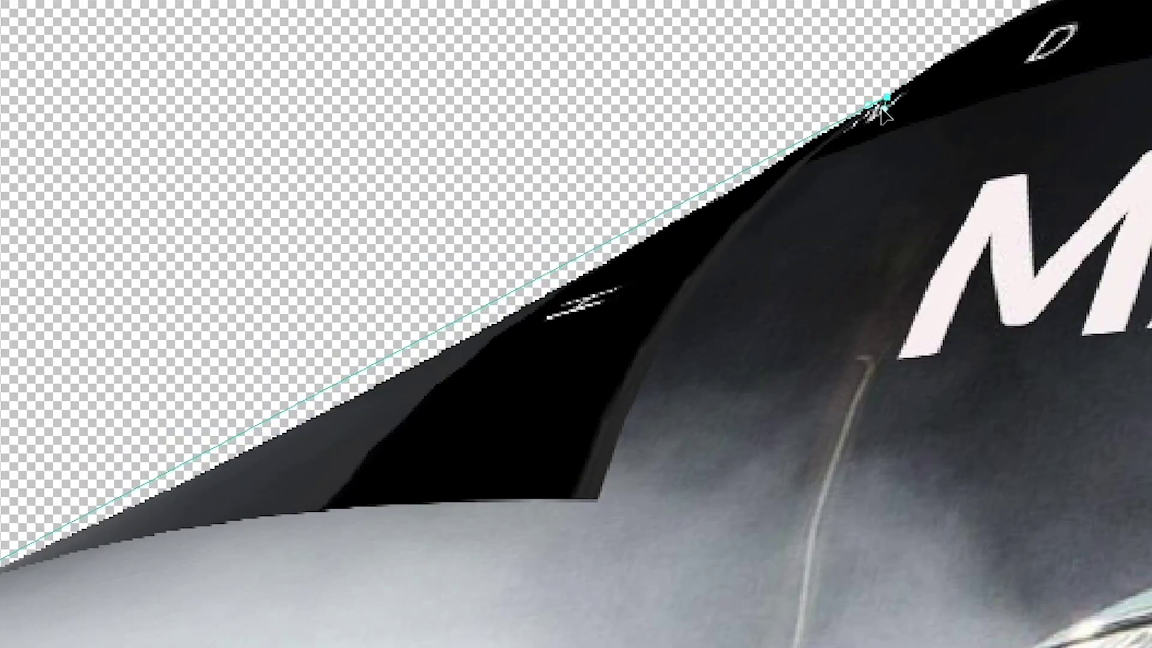
left_click_drag(864, 126, 670, 279)
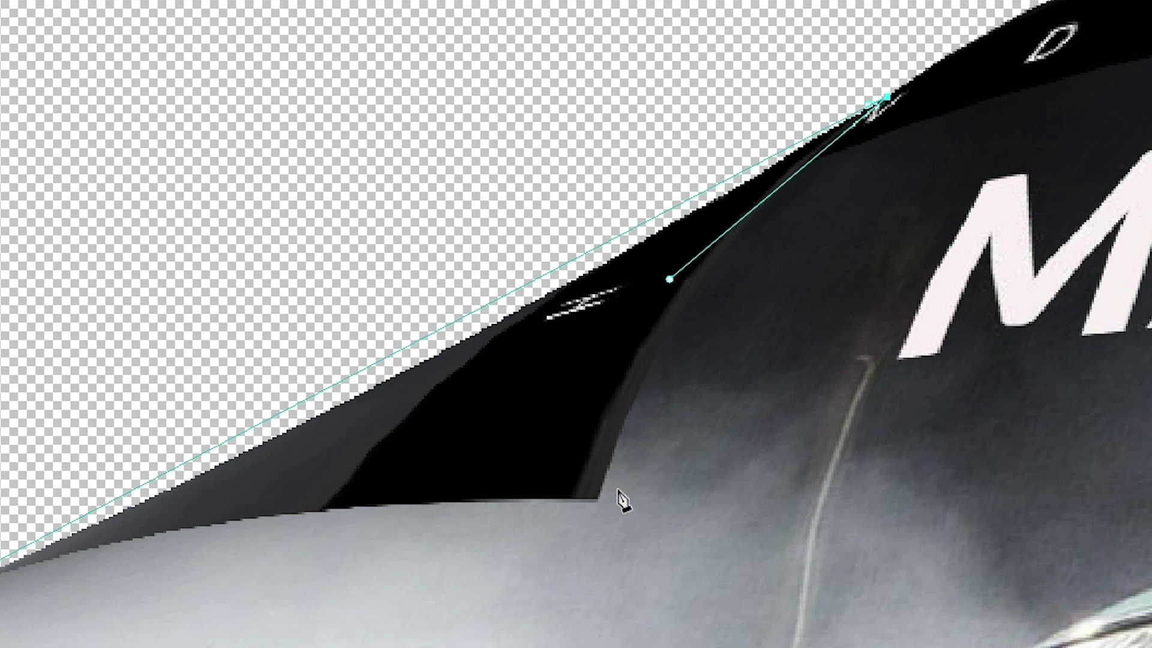
left_click(601, 497)
left_click_drag(601, 502, 425, 477)
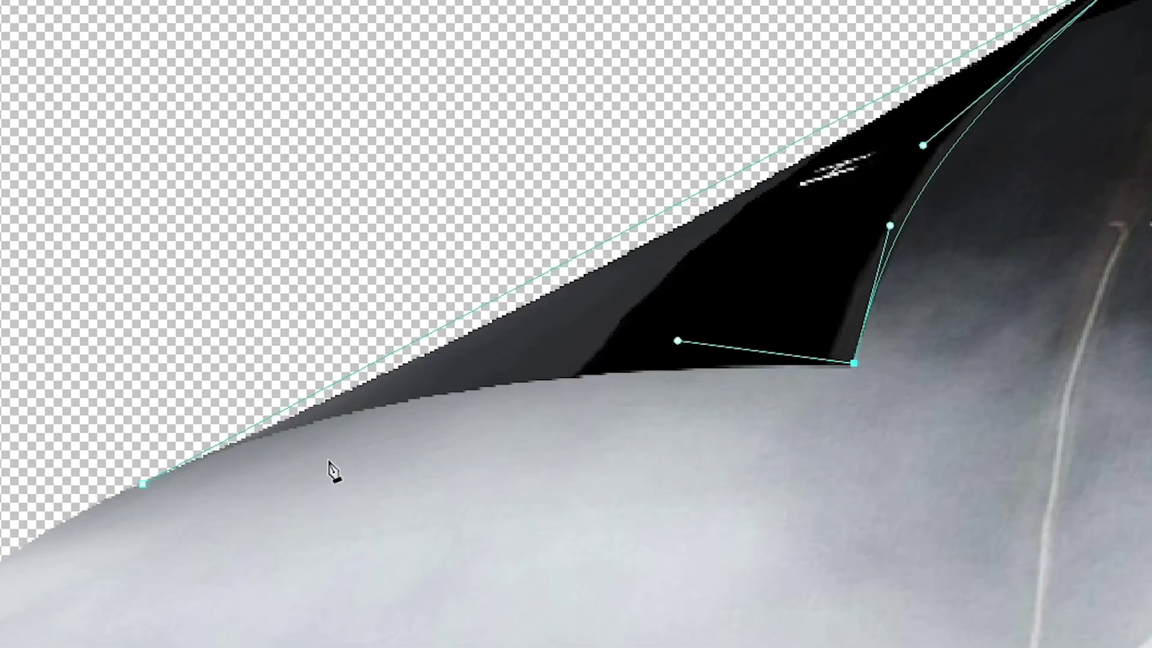
left_click(143, 486)
left_click_drag(144, 487, 118, 537)
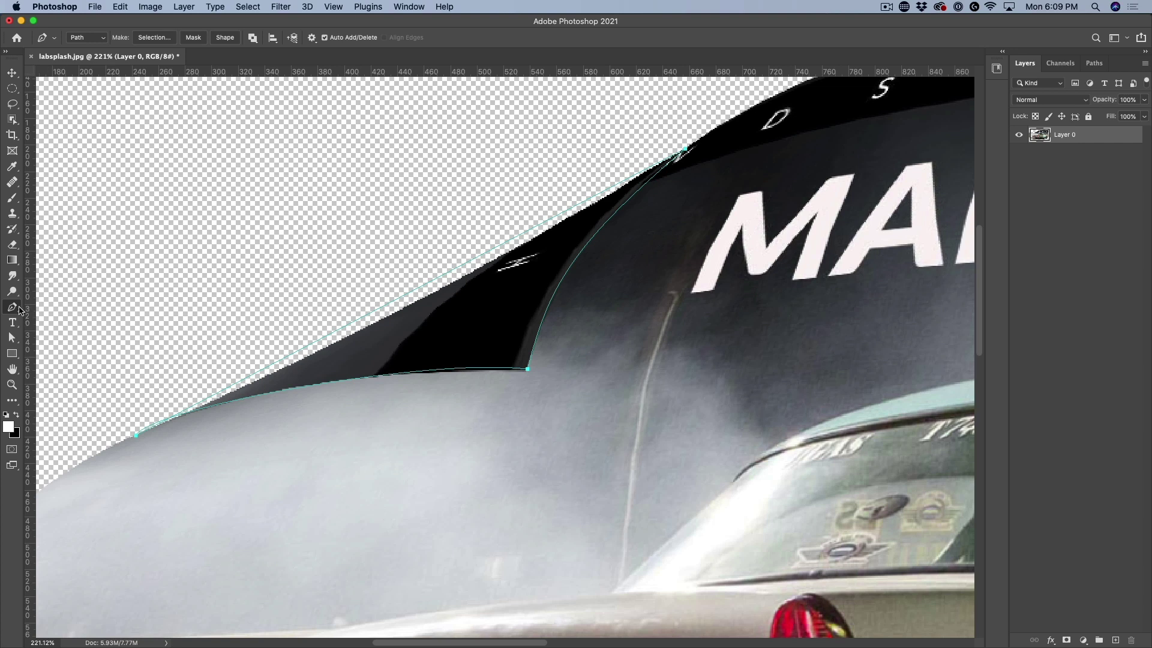
right_click(13, 308)
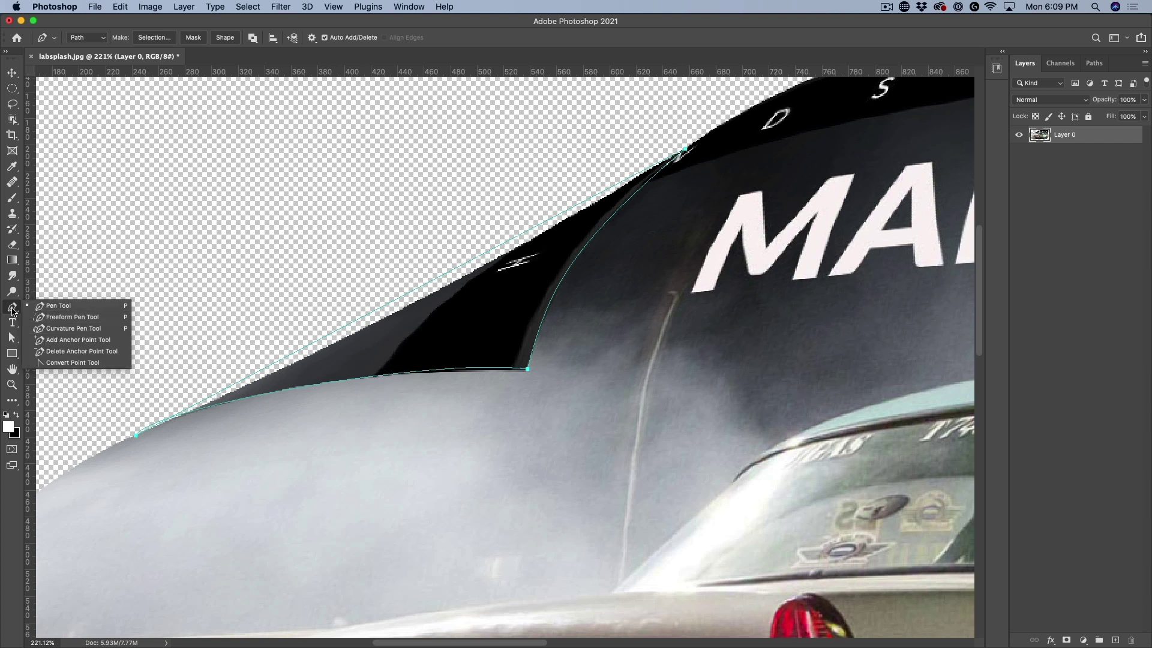
Step: Fit the path to the fold's lower edge with the Direct Selection tool, adjusting the inner corner point, the lower-left end point and their curve handles
left_click(12, 310)
left_click(12, 338)
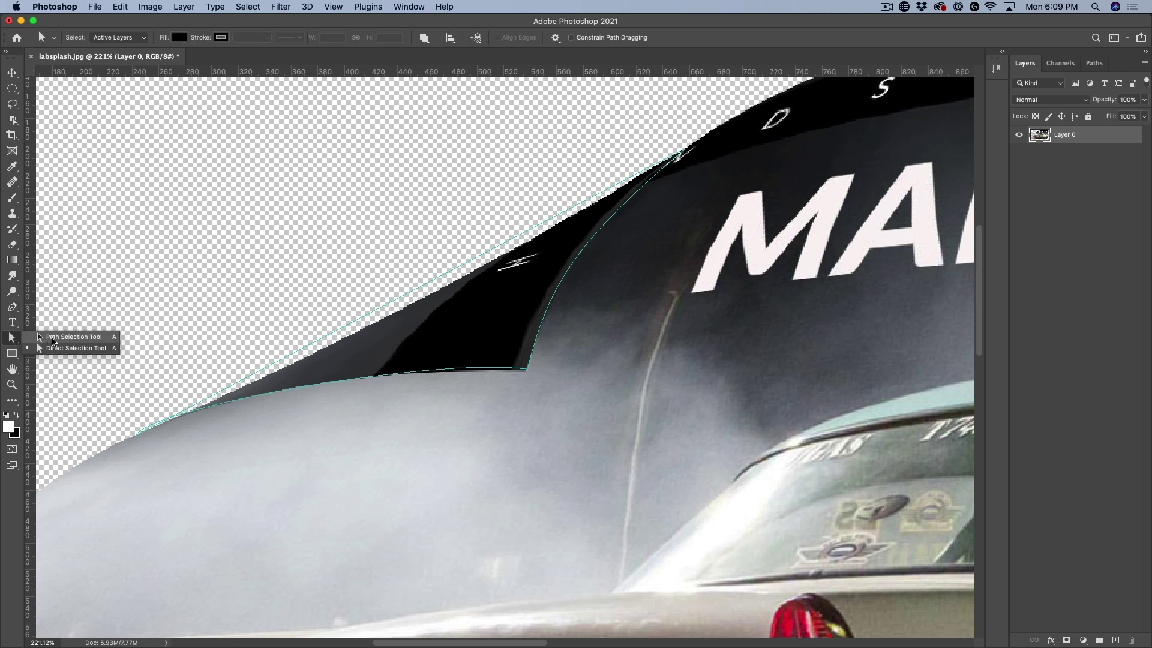
left_click(55, 347)
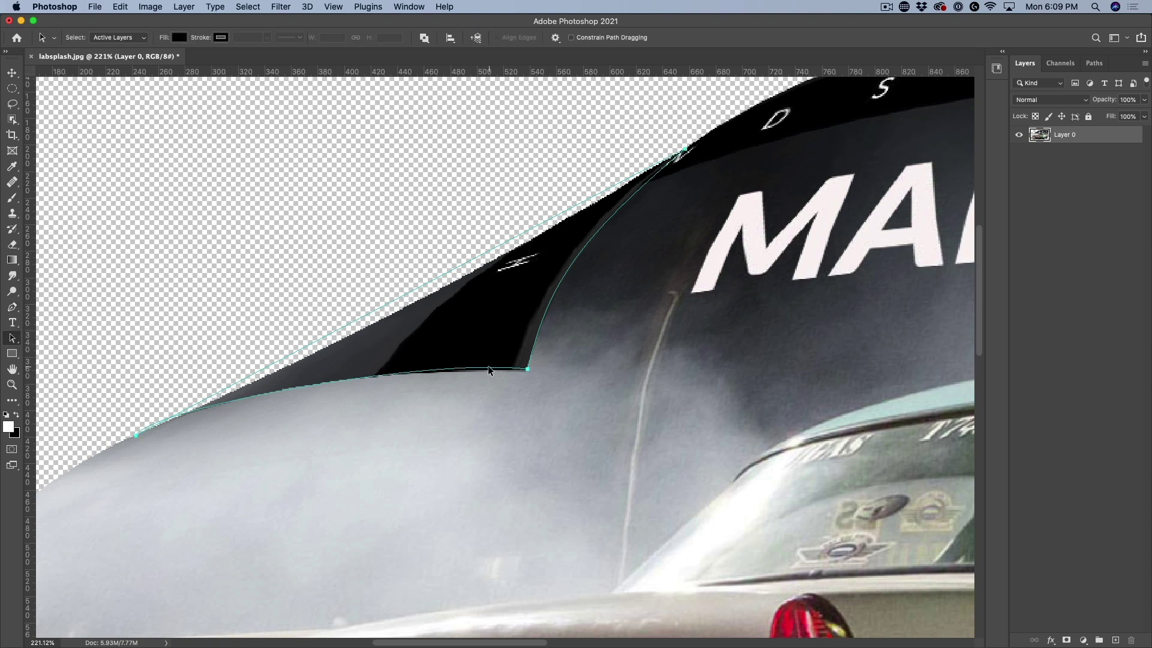
left_click(16, 340)
left_click(55, 334)
left_click(521, 355)
left_click_drag(526, 369, 526, 372)
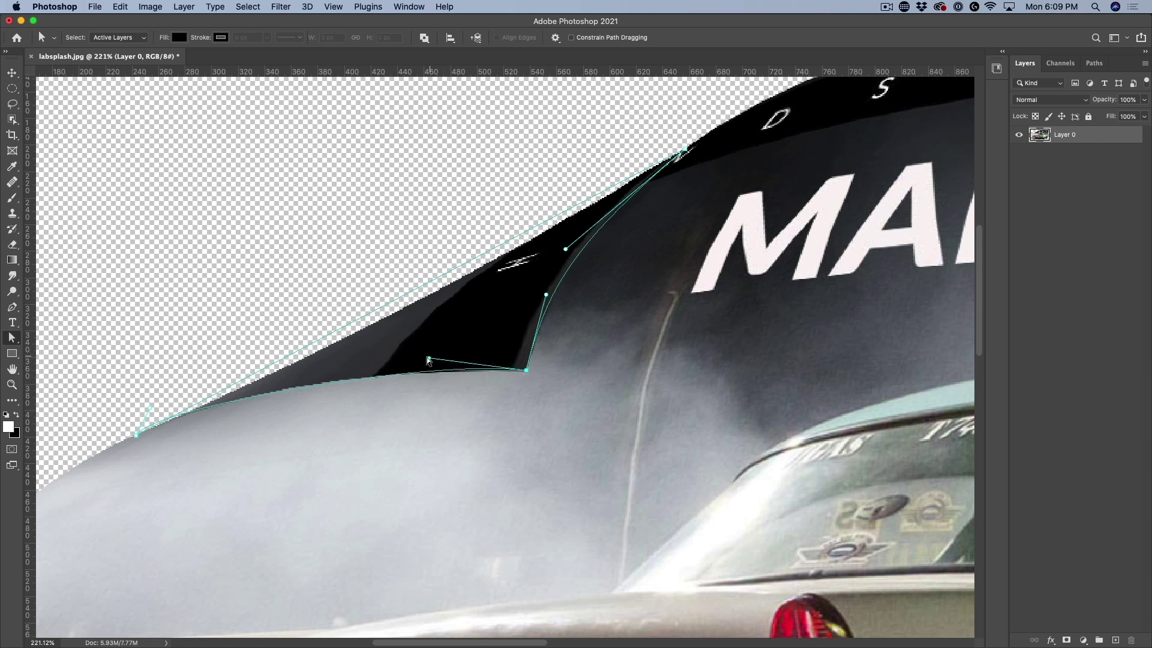
left_click_drag(428, 358, 412, 360)
left_click_drag(137, 431, 239, 392)
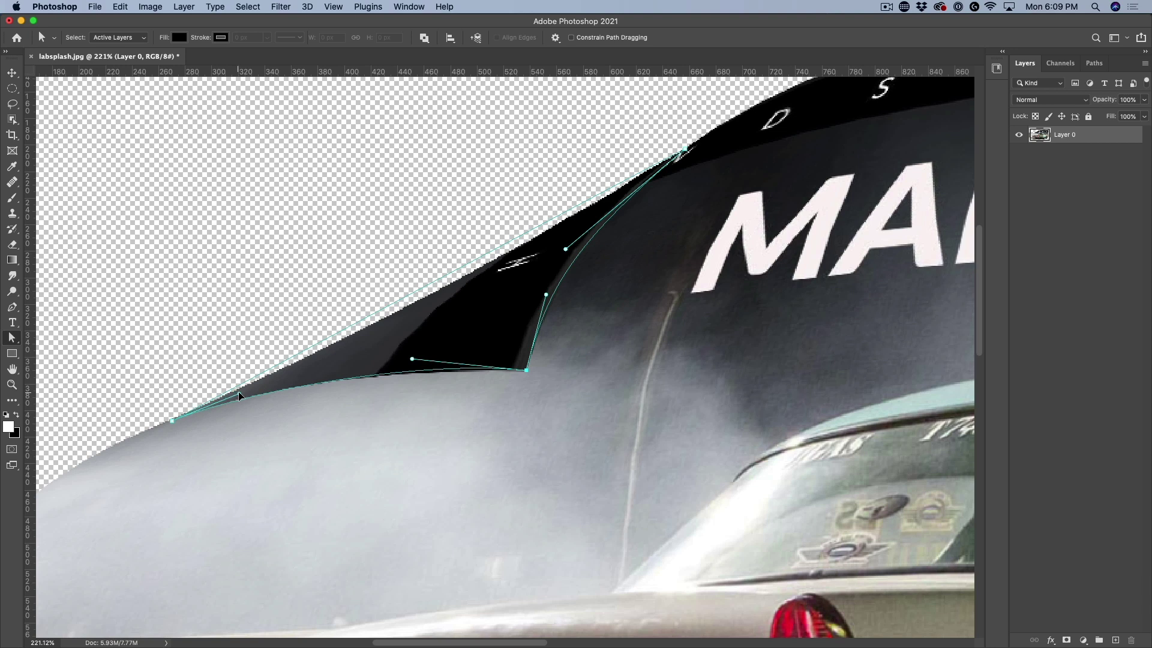
left_click_drag(412, 357, 426, 361)
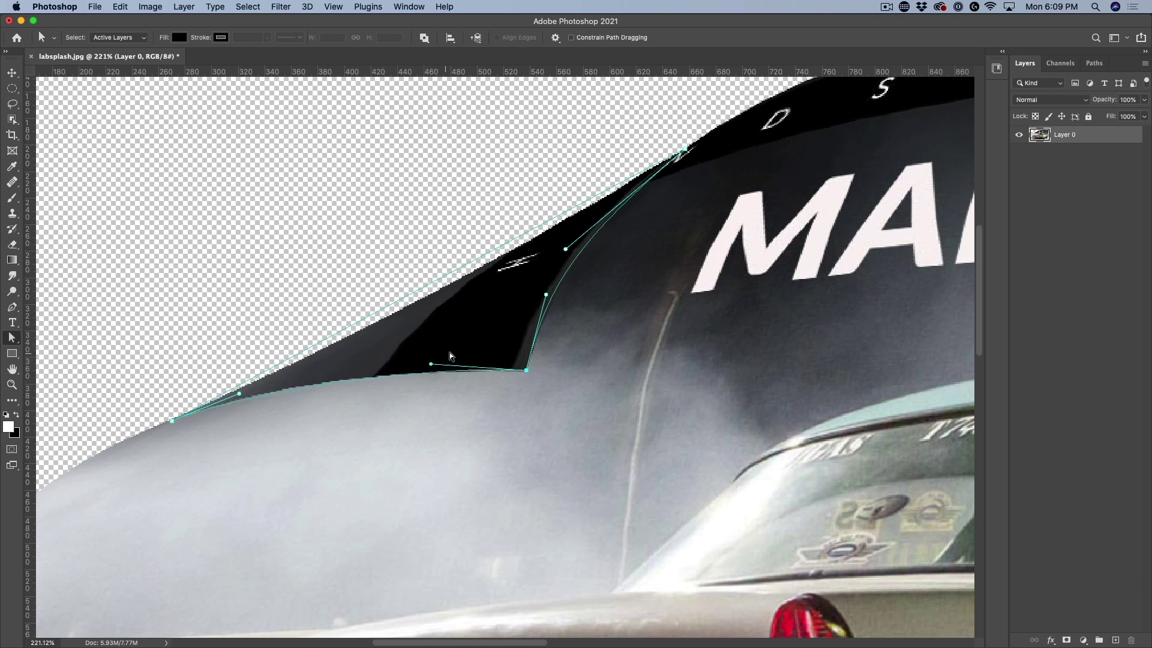
Step: Adjust the handles and upper end point of the path's right curve to follow the fold's inner right edge
left_click_drag(548, 295, 551, 288)
left_click_drag(682, 155, 685, 153)
left_click_drag(564, 250, 556, 252)
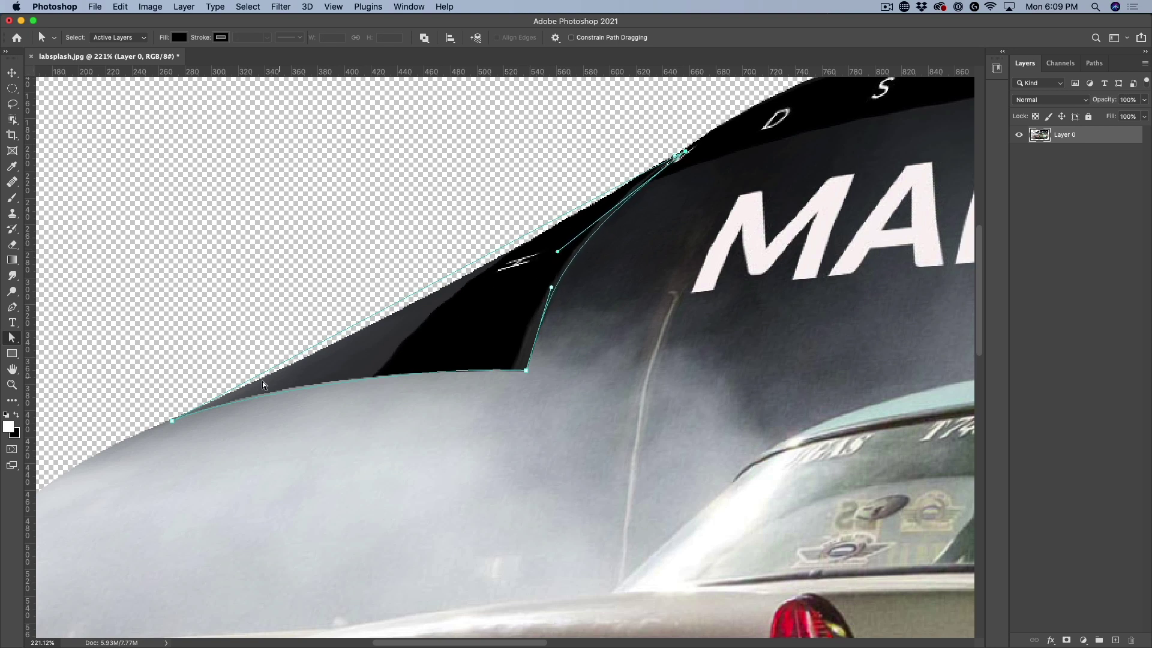
Step: Bend the path's straight outer side to follow the fold's outer edge and fine-tune the upper end point and its handle
left_click(172, 420)
left_click(685, 152)
left_click_drag(664, 160, 519, 258)
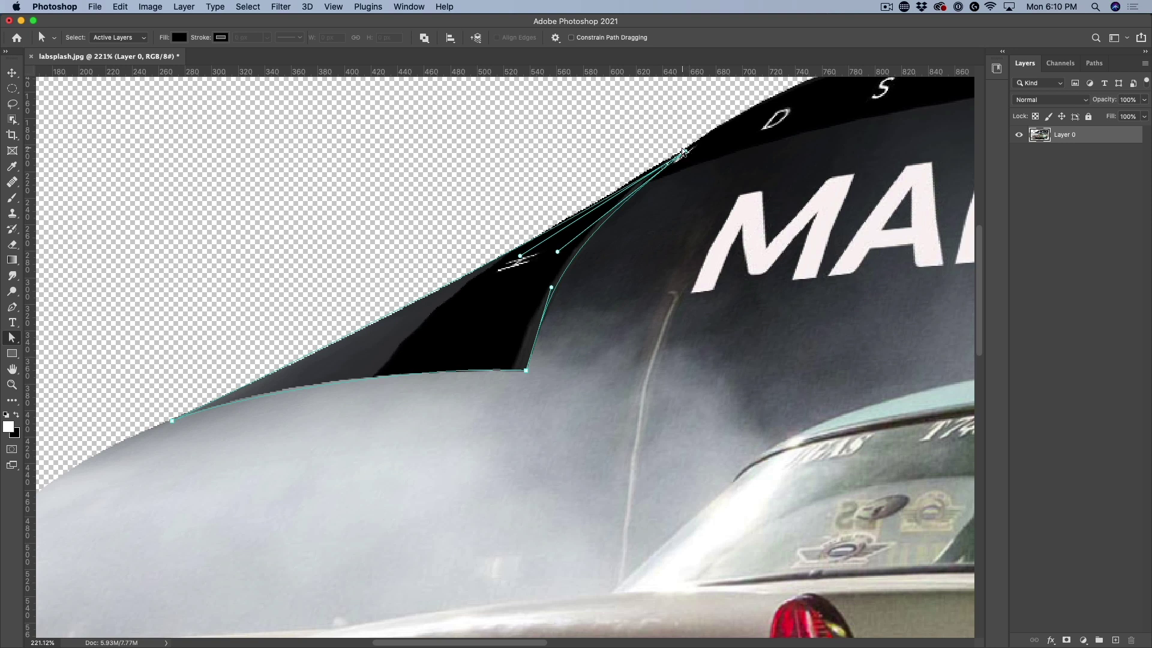
left_click_drag(684, 152, 684, 151)
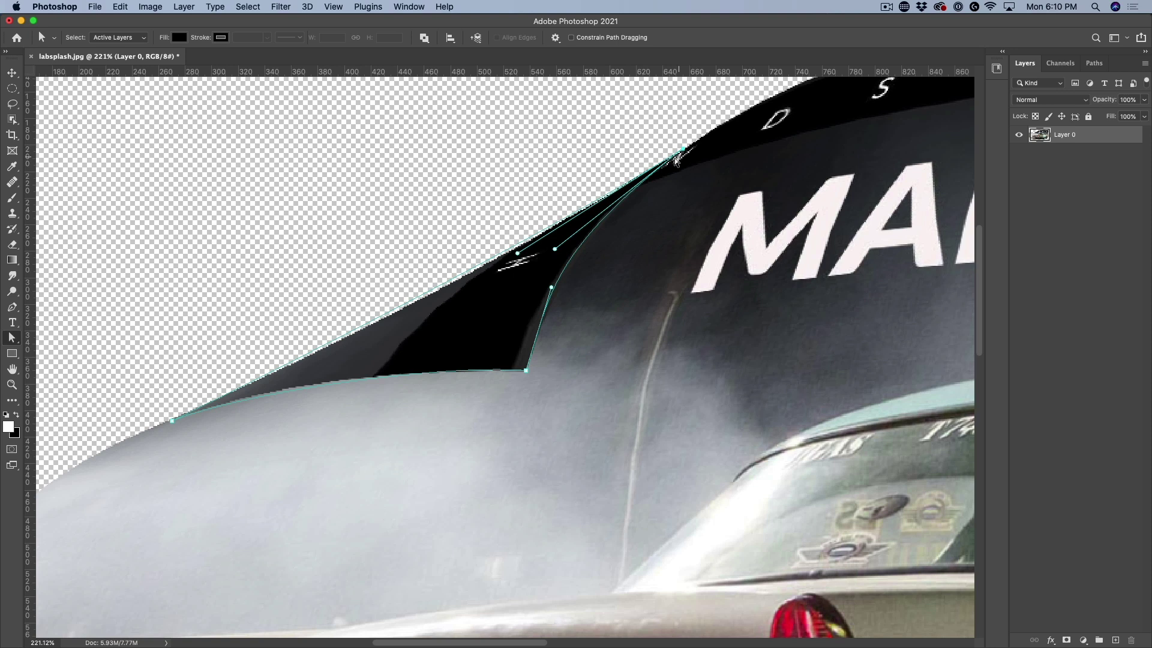
left_click_drag(517, 255, 519, 262)
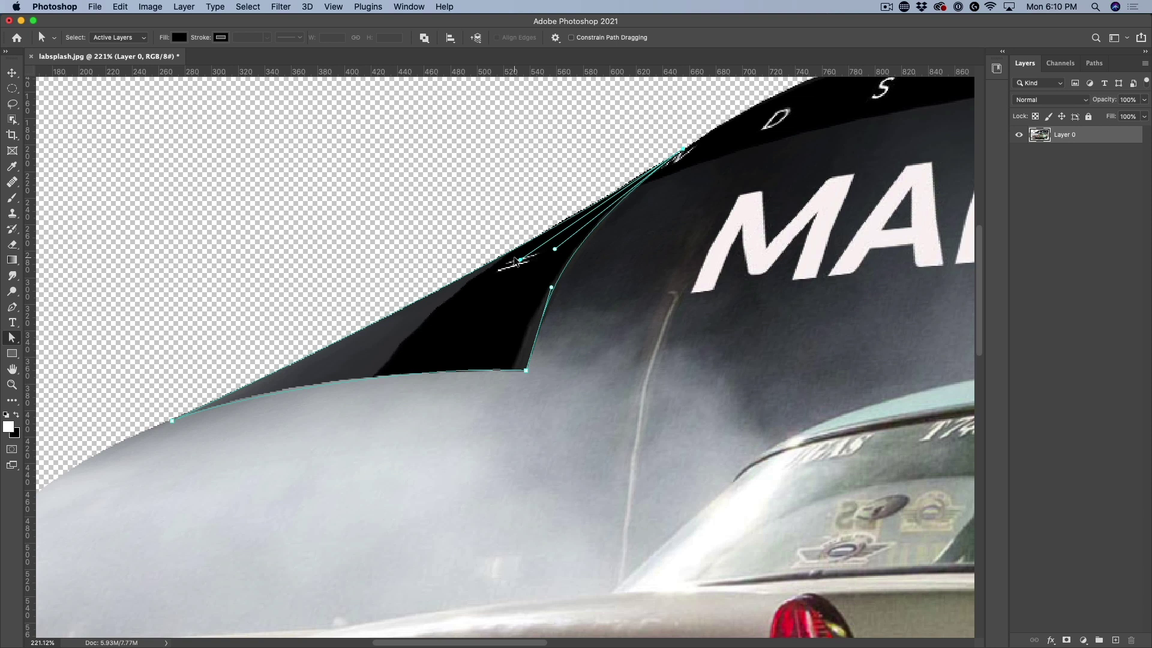
Step: Save the work path as "dog" and load it as a selection around the folded corner
key("super+0")
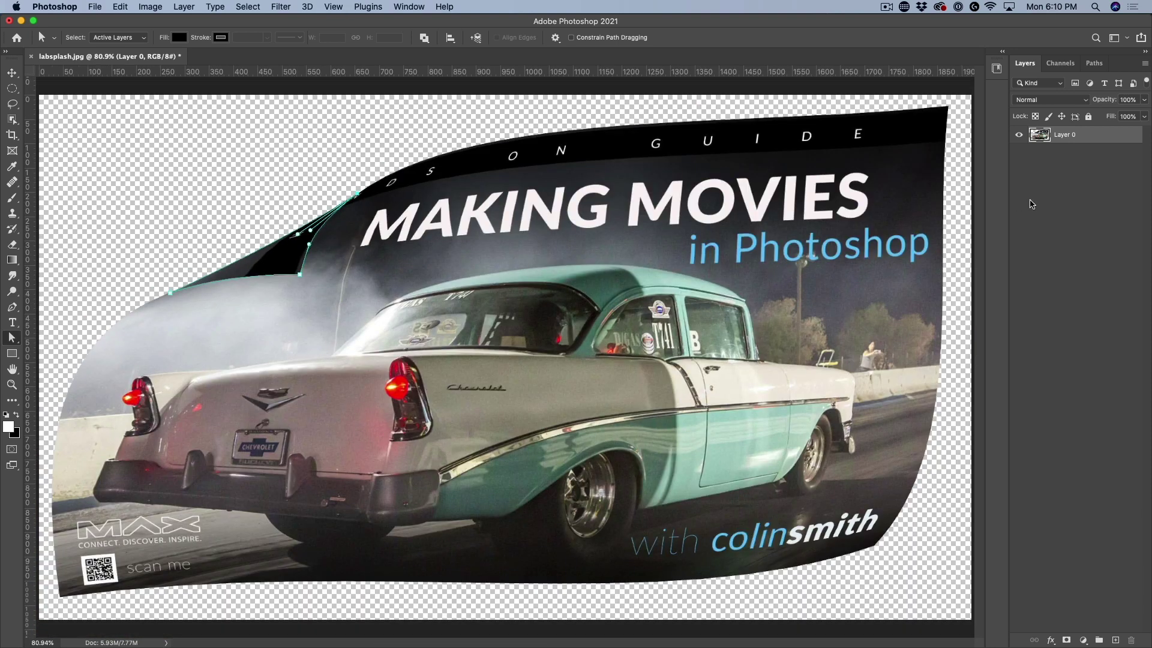
left_click(1096, 64)
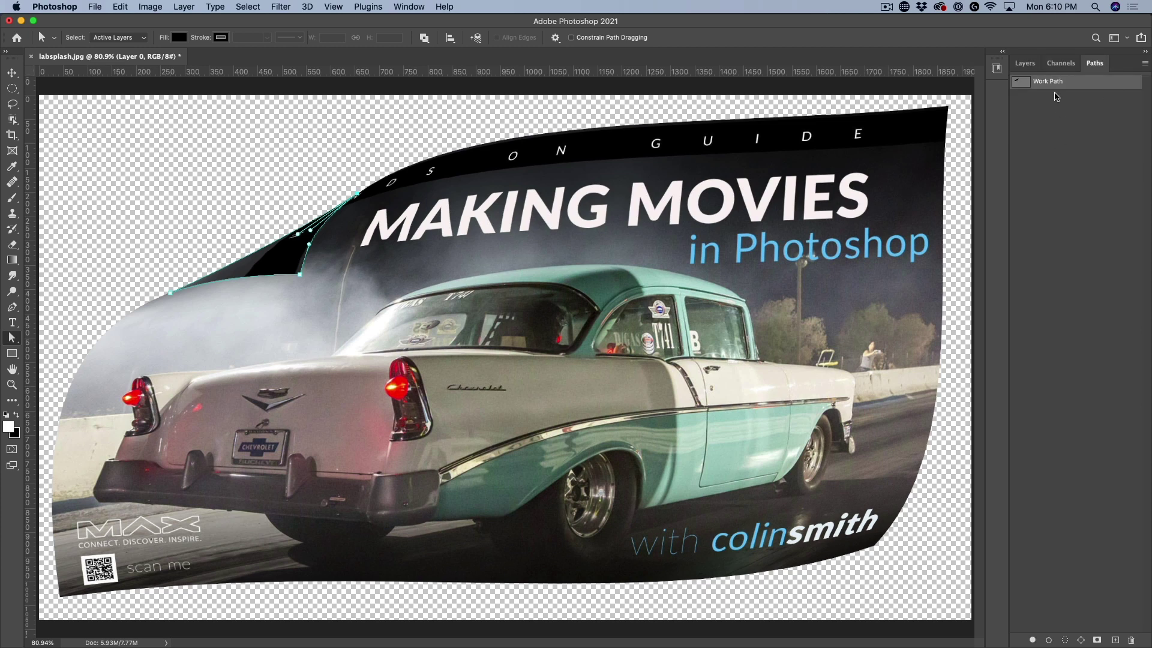
left_click_drag(1055, 84, 1115, 638)
type("dog")
key("Return")
left_click(1028, 86, "super")
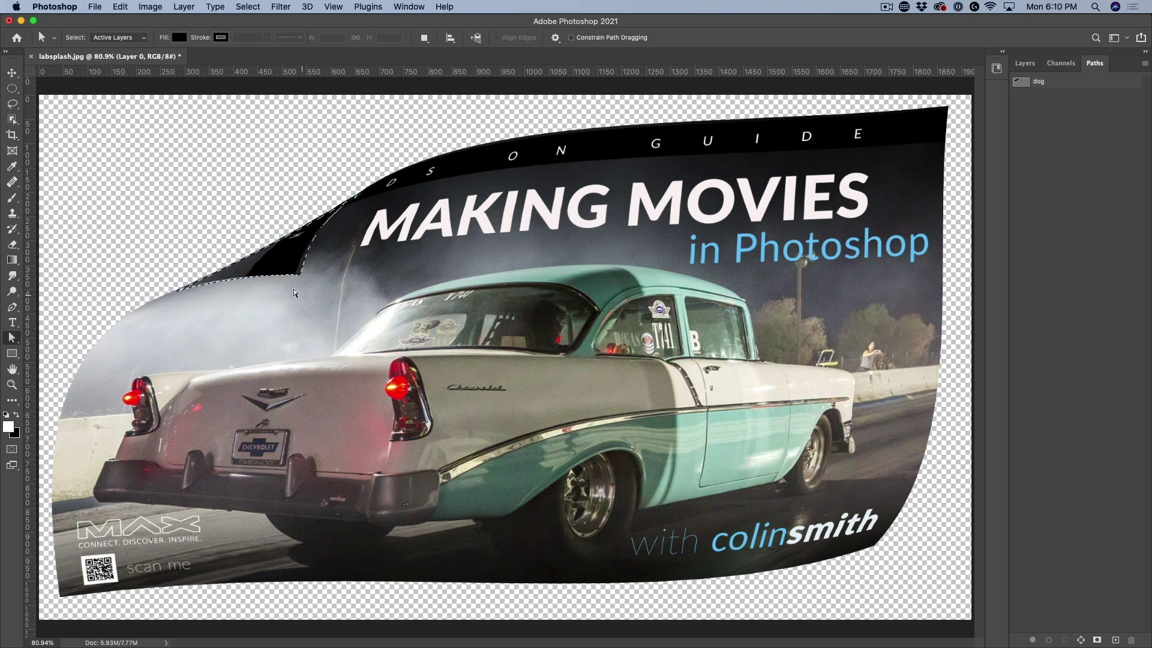
Step: Copy the selected folded corner from Layer 0 to a new layer and check it by toggling the visibility of both layers
left_click(1024, 63)
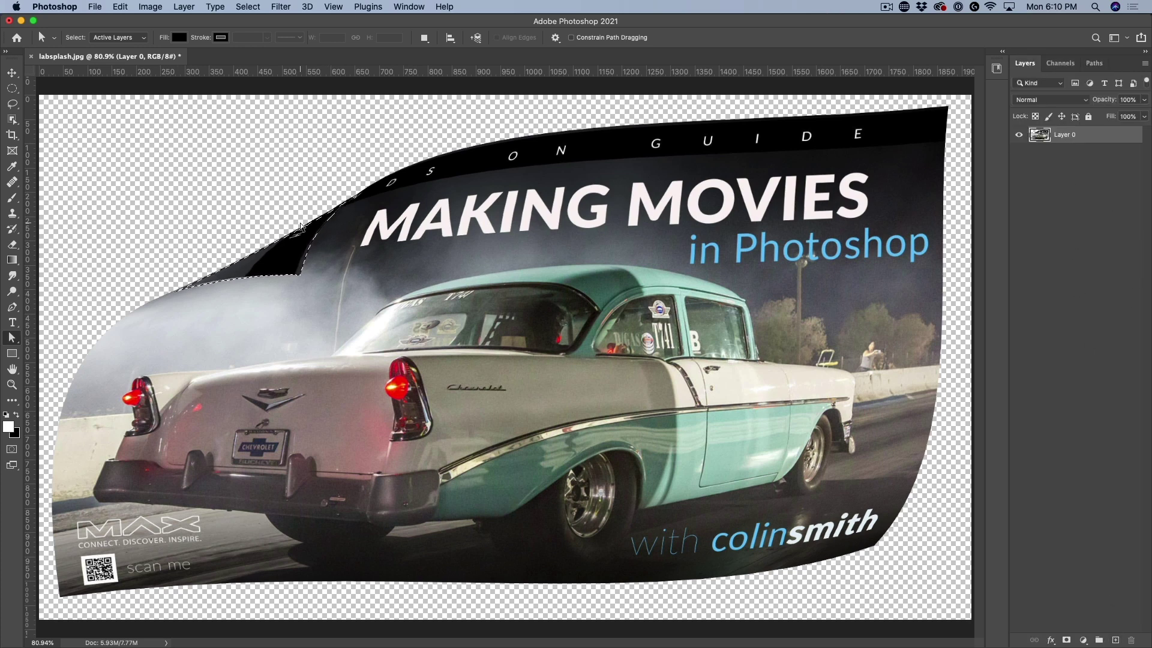
key("super+j")
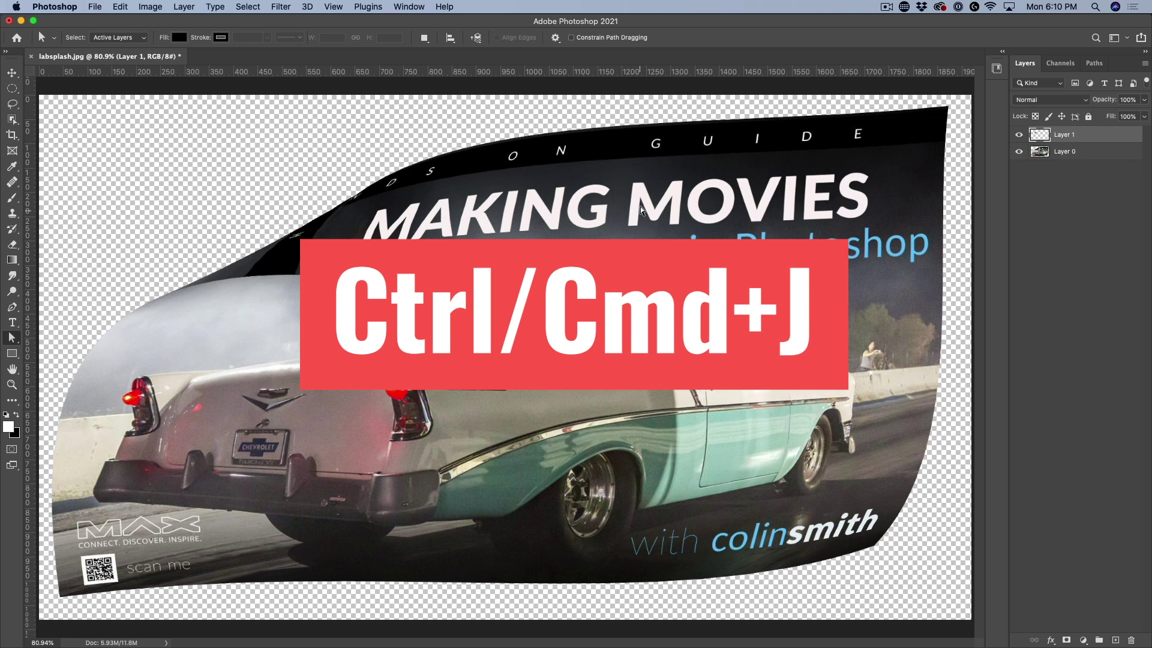
left_click(1019, 152)
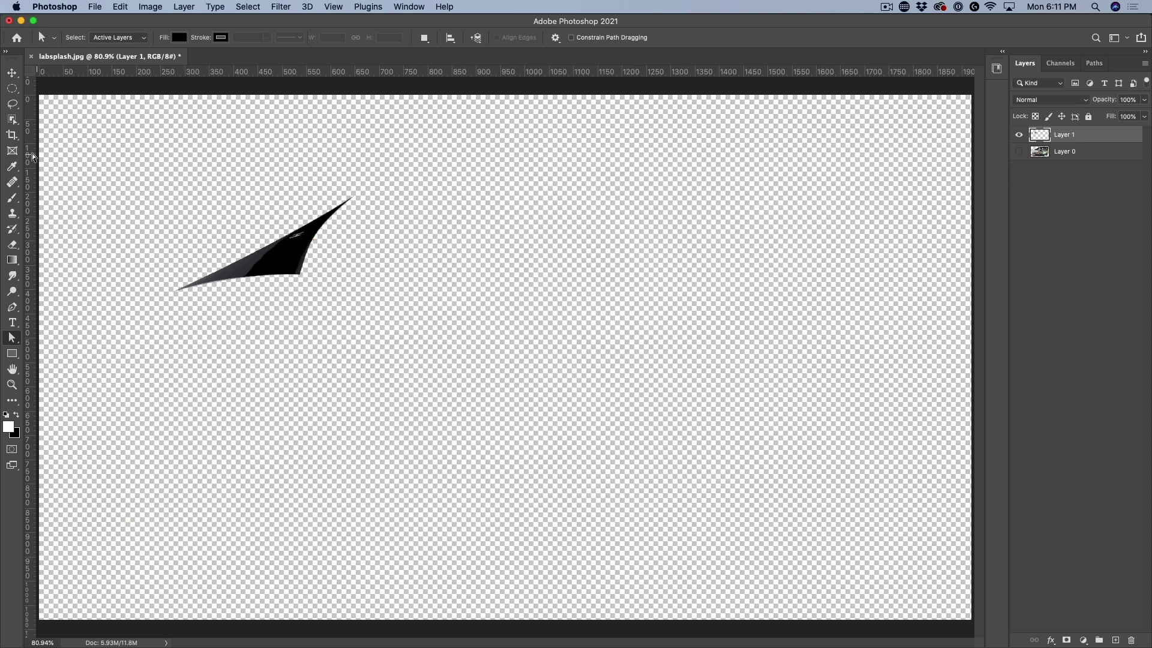
left_click(1019, 152)
left_click(1020, 135)
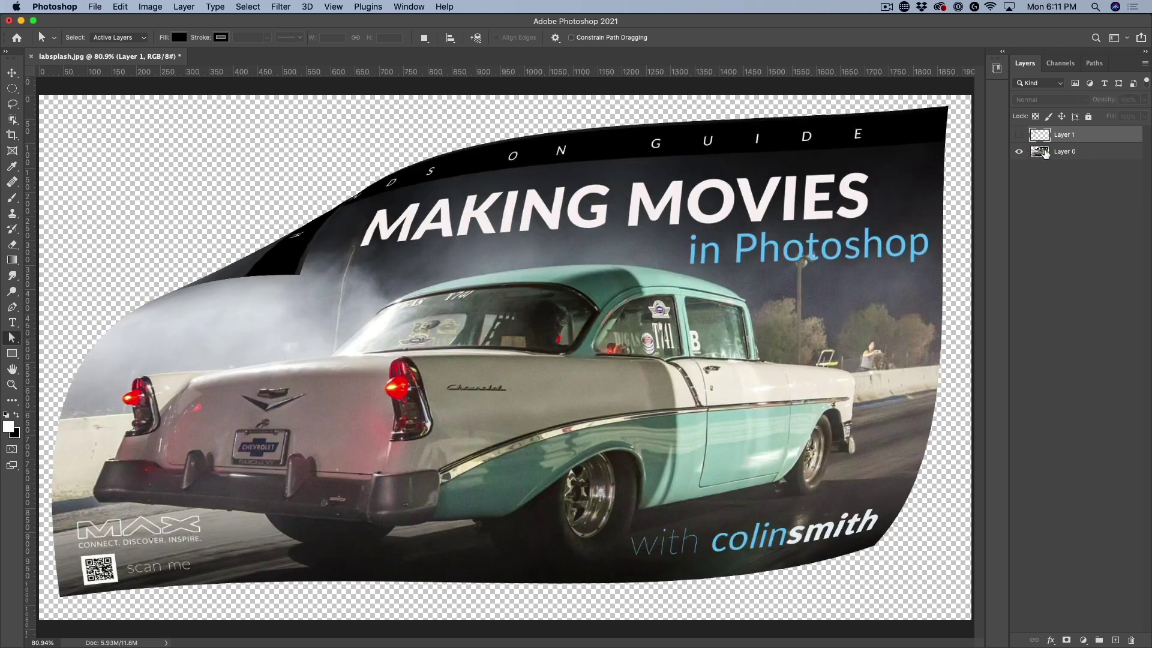
left_click(1020, 134)
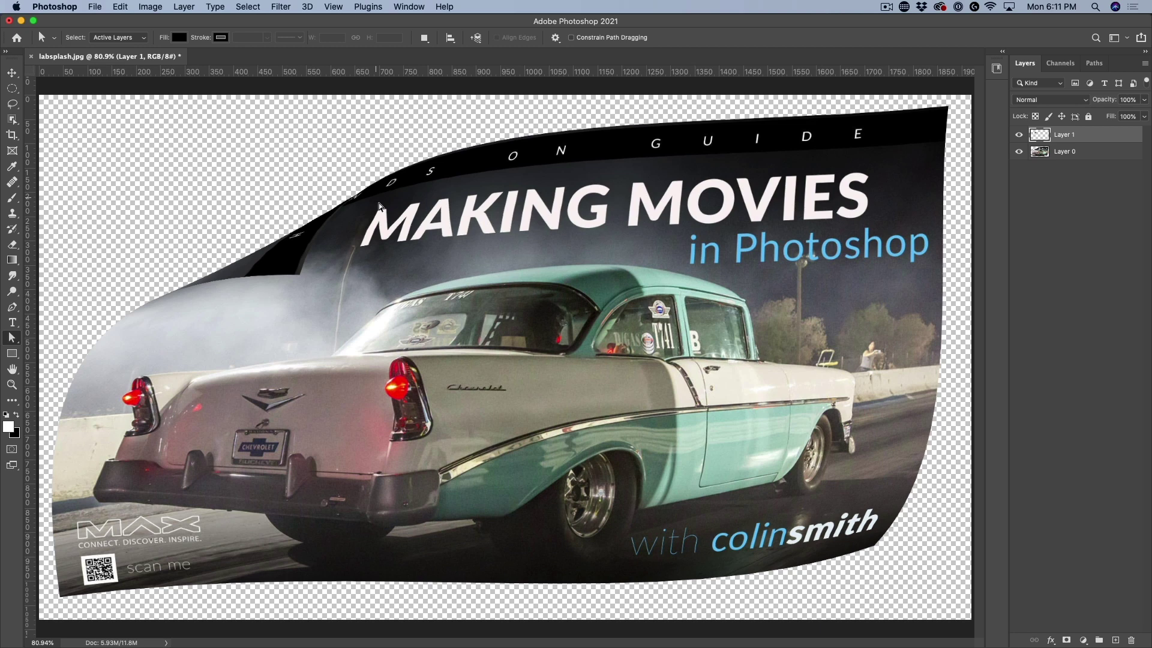
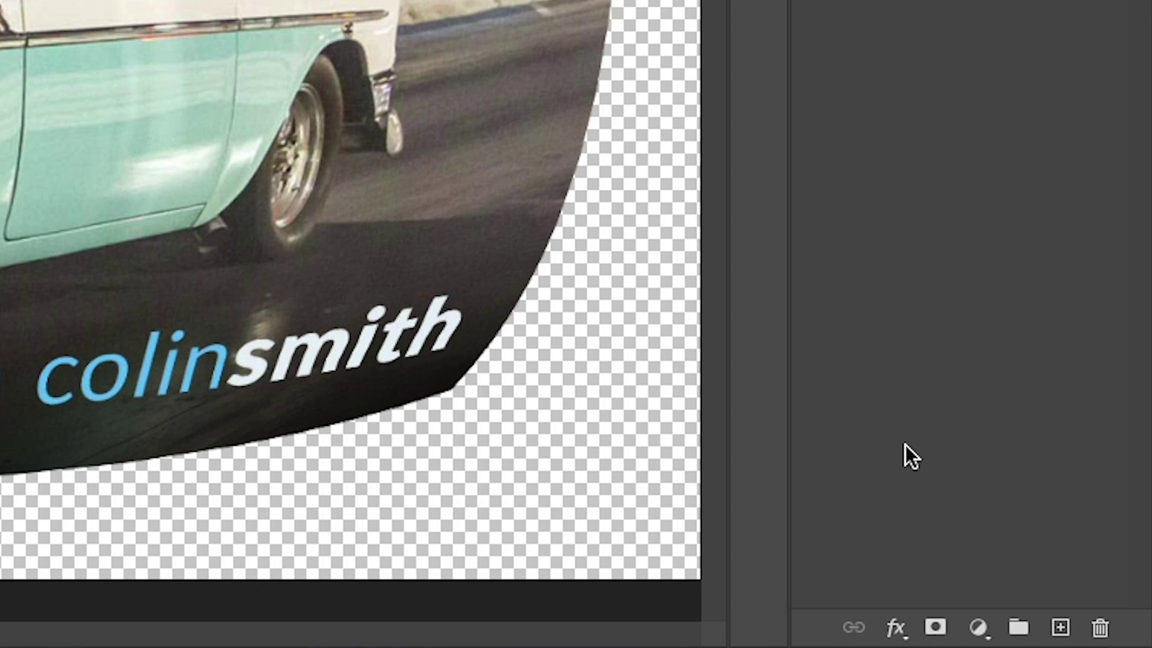
Step: Add a drop shadow to the folded corner's layer with 100% opacity, 121° angle, 43 px distance and 0 px size
left_click(894, 627)
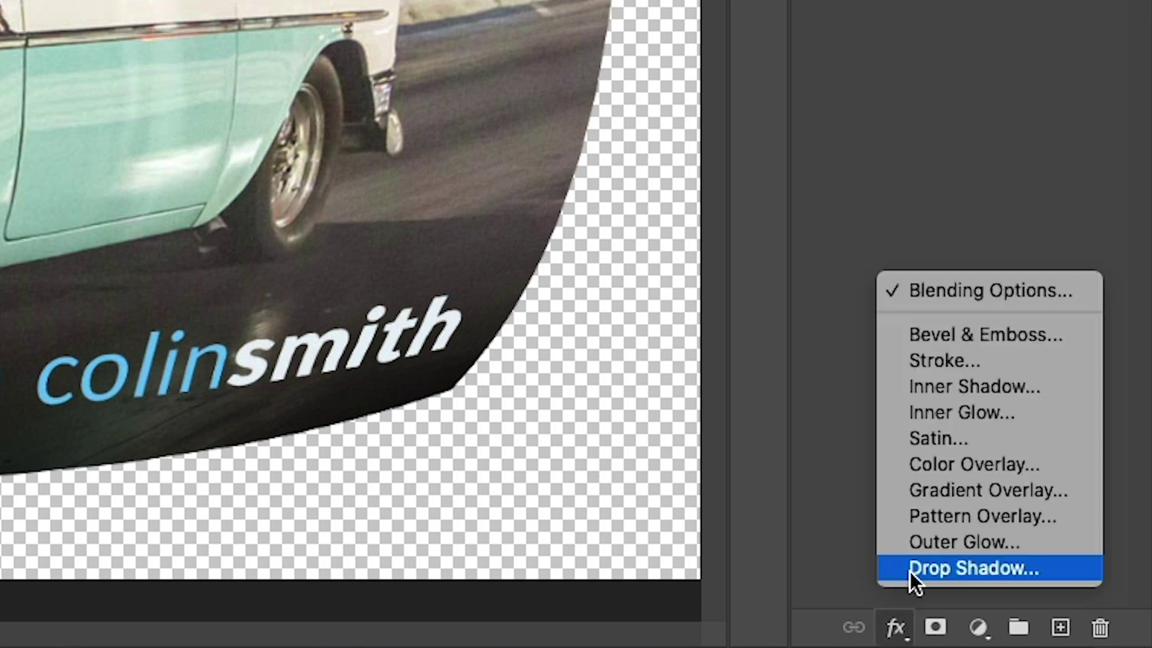
left_click(909, 570)
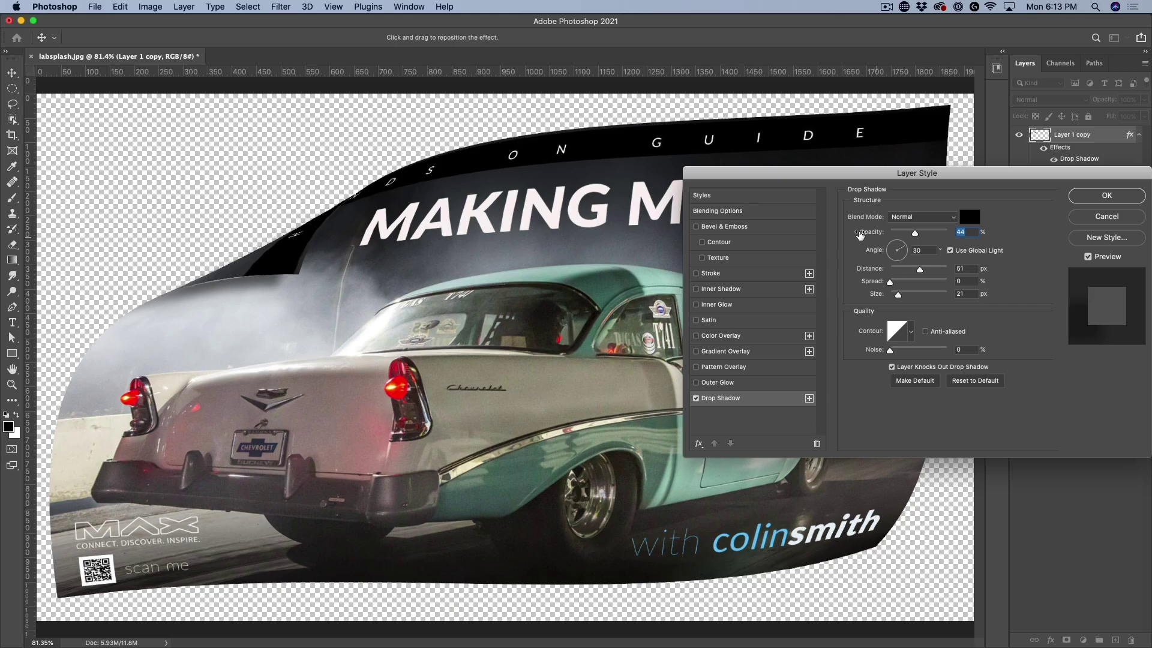
left_click_drag(277, 277, 314, 278)
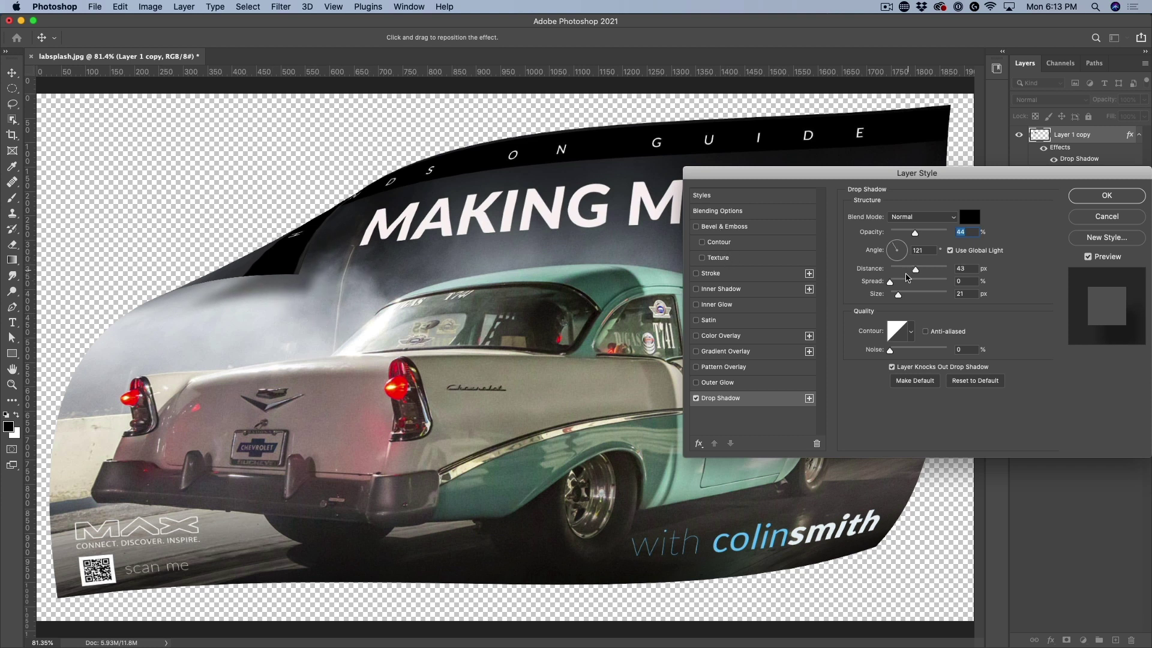
left_click_drag(899, 294, 887, 296)
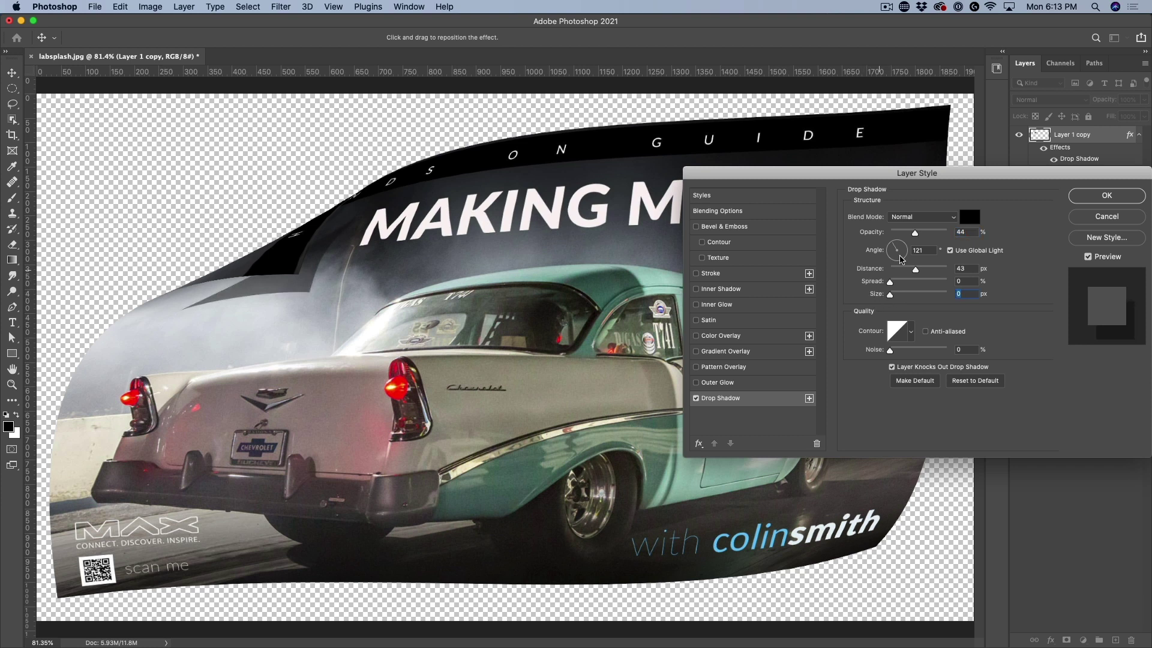
left_click_drag(920, 236, 951, 234)
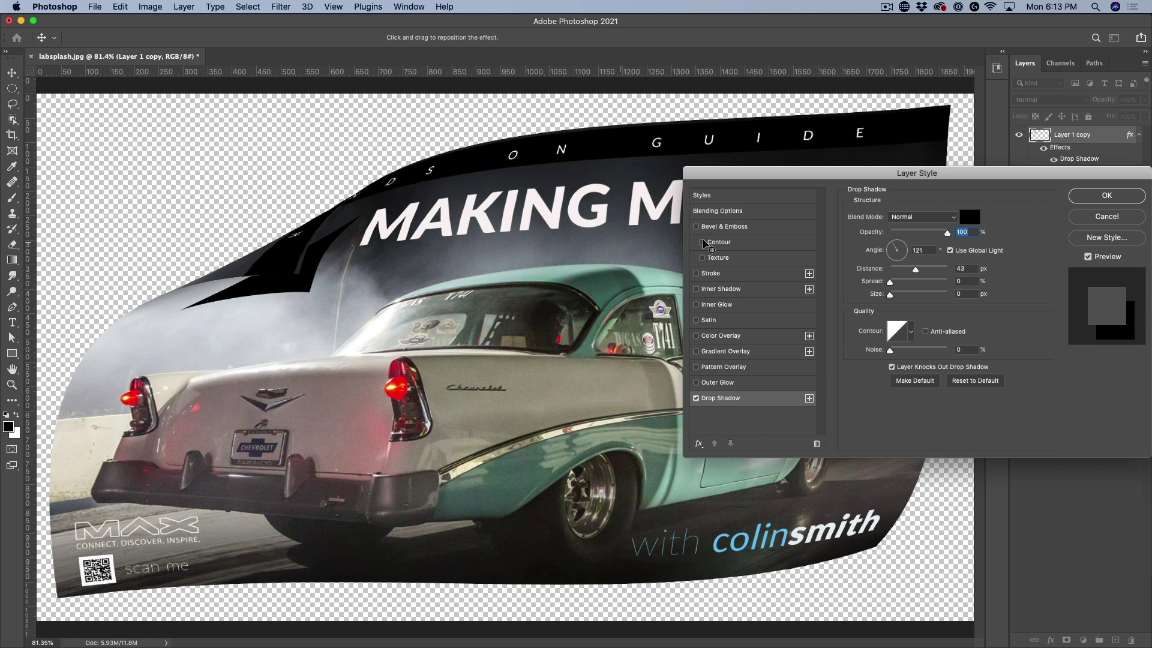
left_click(1094, 202)
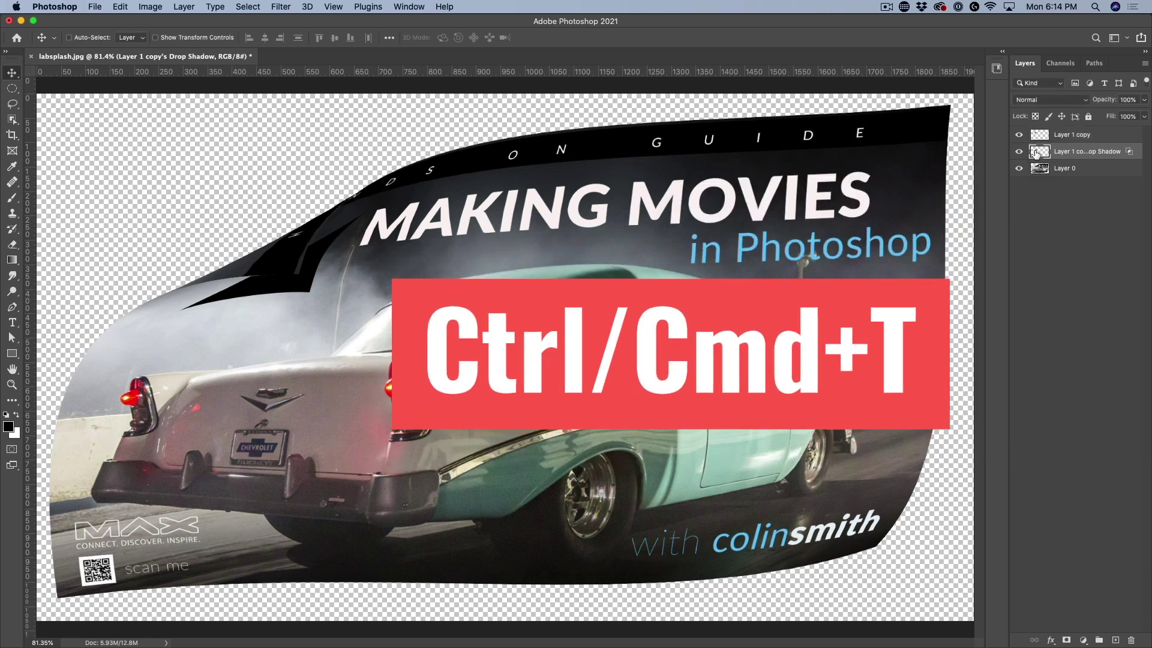
Step: Distort the separated drop shadow layer so its ends meet the fold's ends and its tip extends beyond the folded corner, and apply the transform
key("super+t")
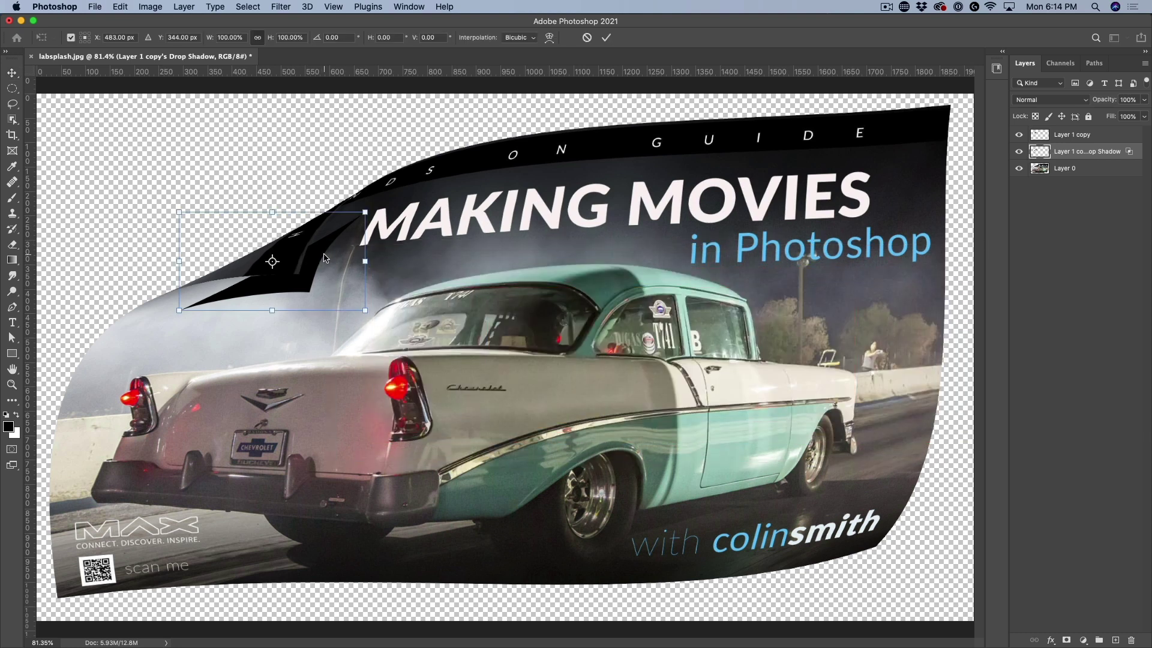
right_click(324, 253)
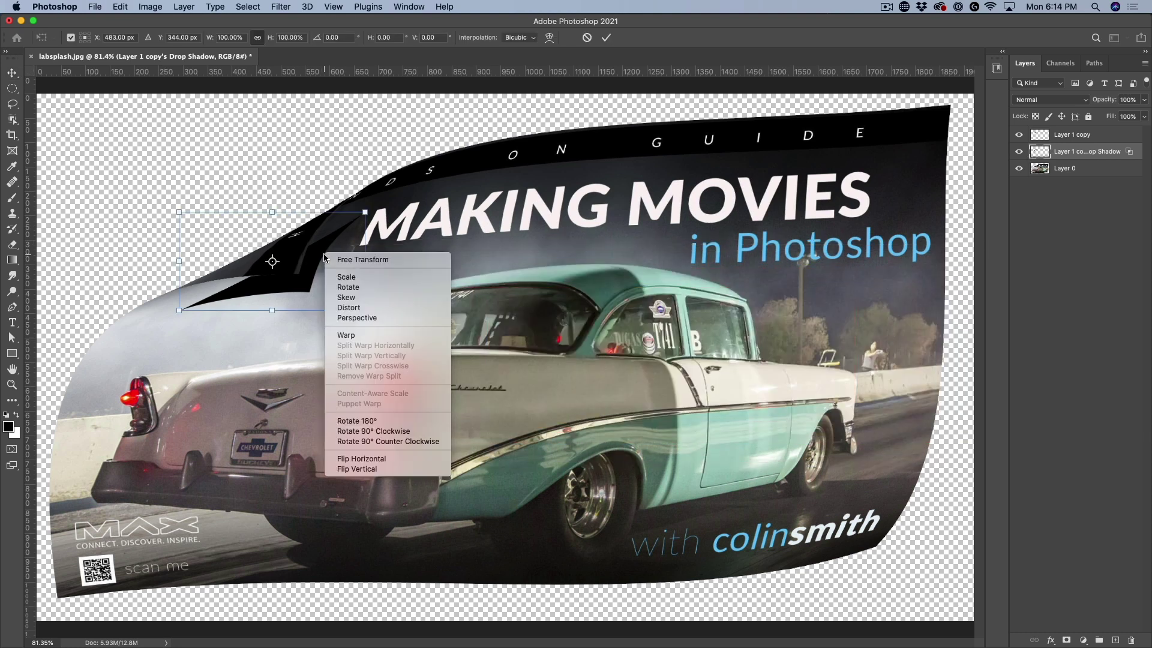
left_click(355, 308)
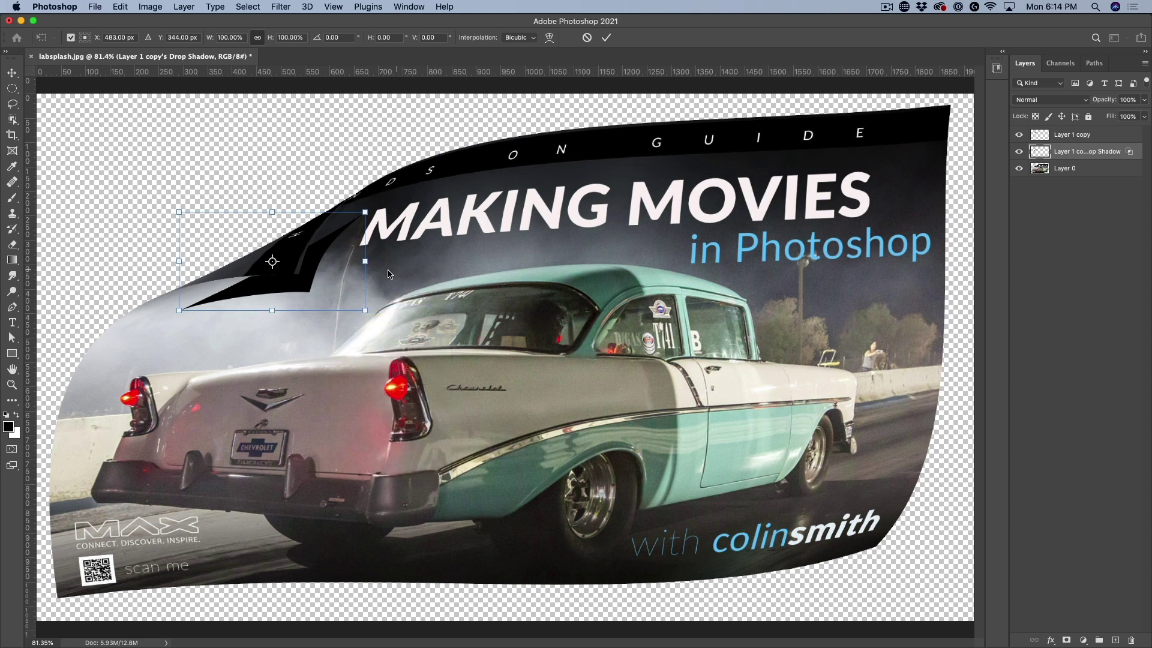
left_click_drag(367, 213, 337, 204)
left_click_drag(179, 307, 178, 288)
left_click_drag(370, 315, 480, 387)
left_click_drag(411, 297, 423, 295)
left_click_drag(350, 200, 352, 223)
left_click_drag(418, 294, 432, 293)
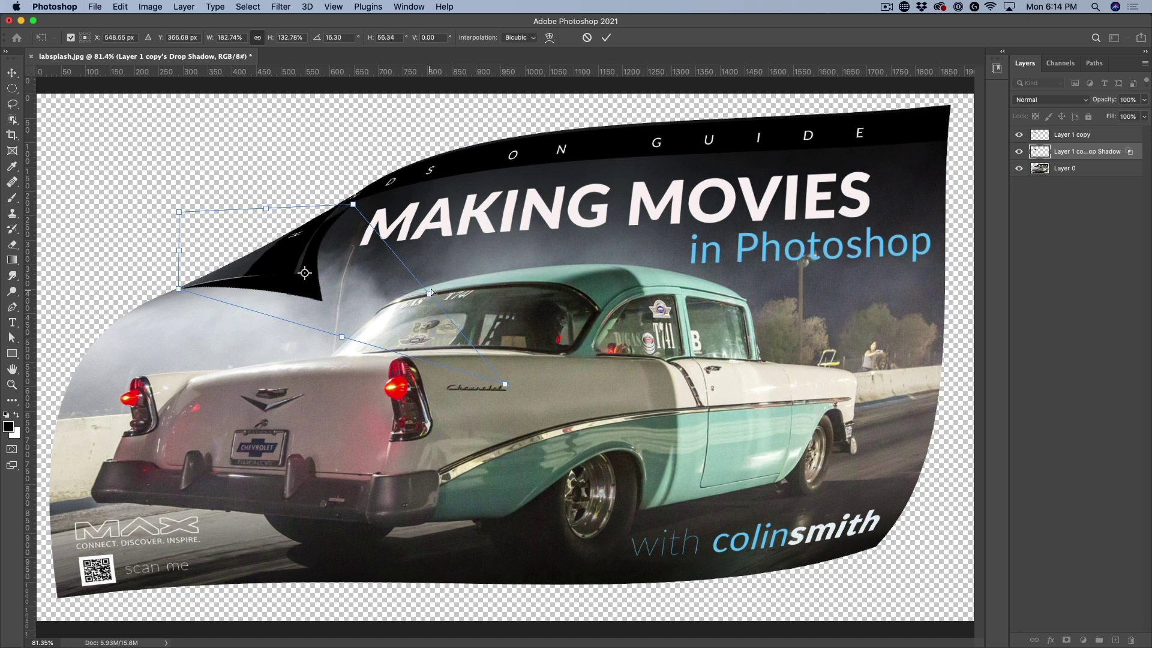
left_click_drag(354, 205, 351, 198)
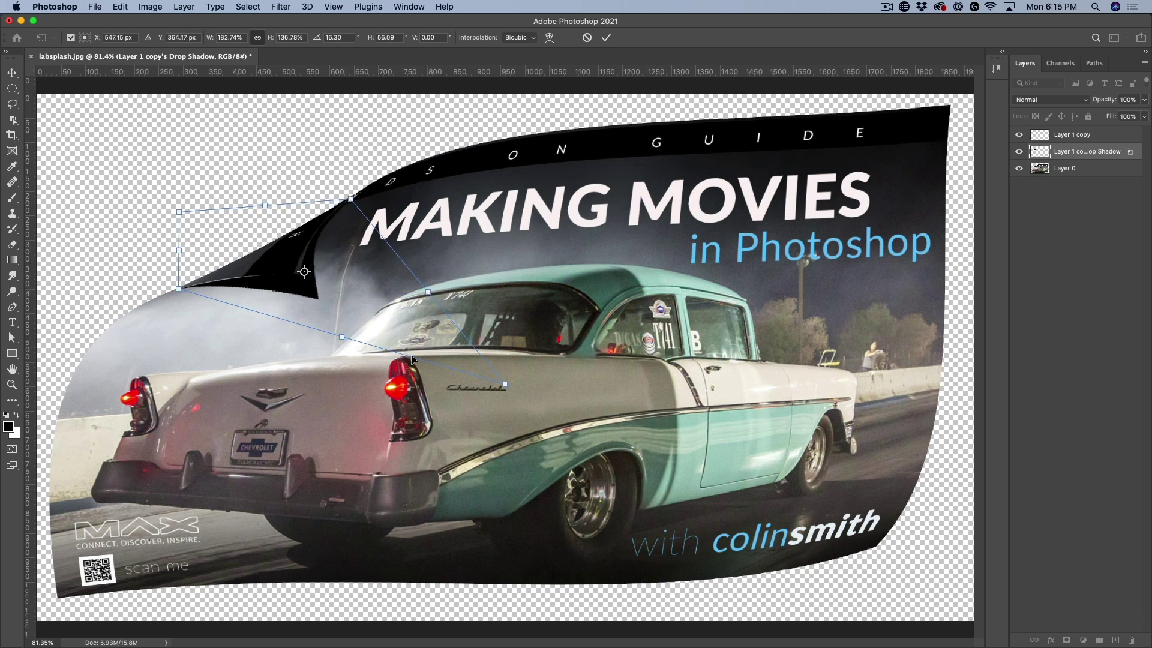
key("Return")
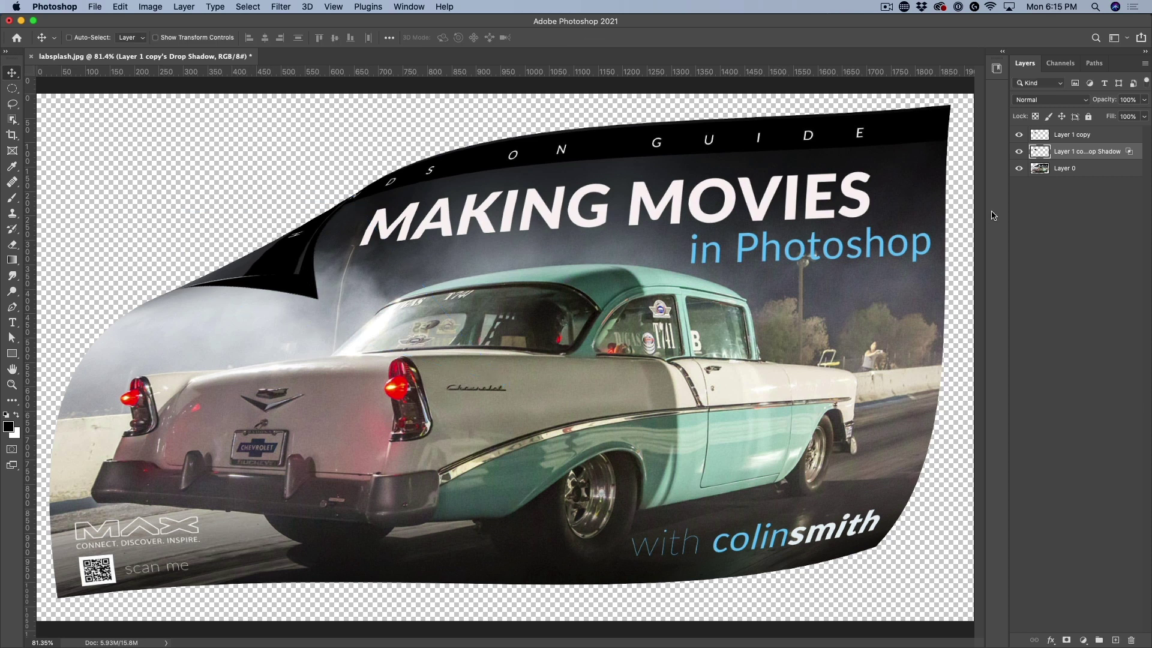
Step: Soften the distorted shadow layer with a Gaussian Blur of 5.8 pixels radius
left_click(291, 9)
mouse_move(411, 173)
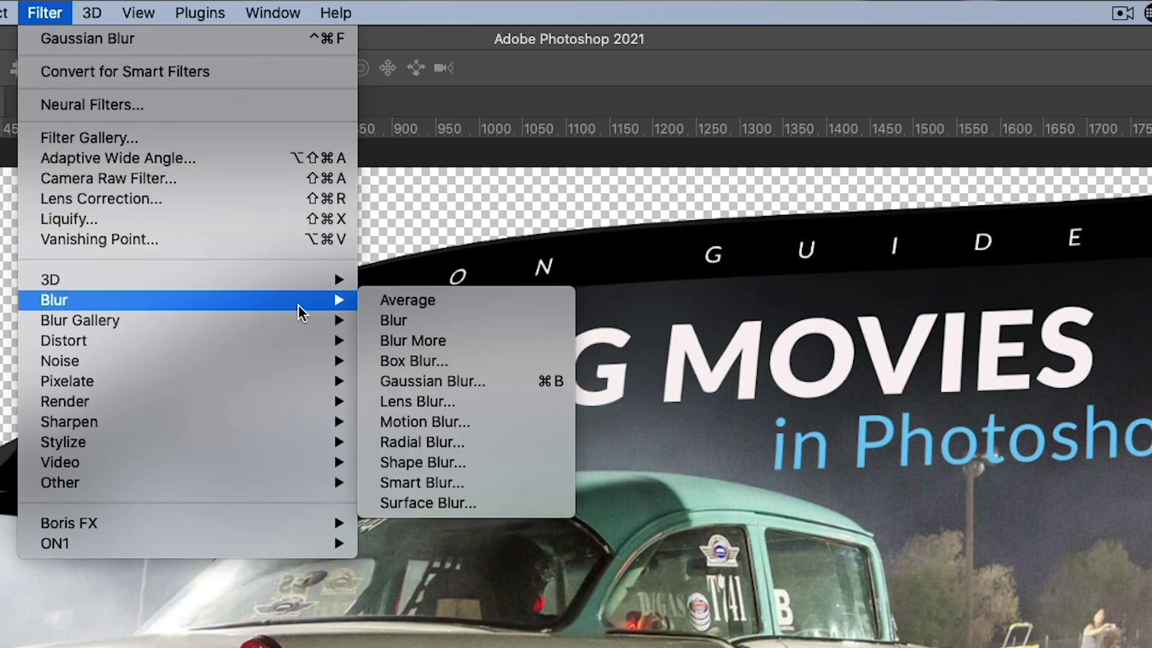
left_click(463, 380)
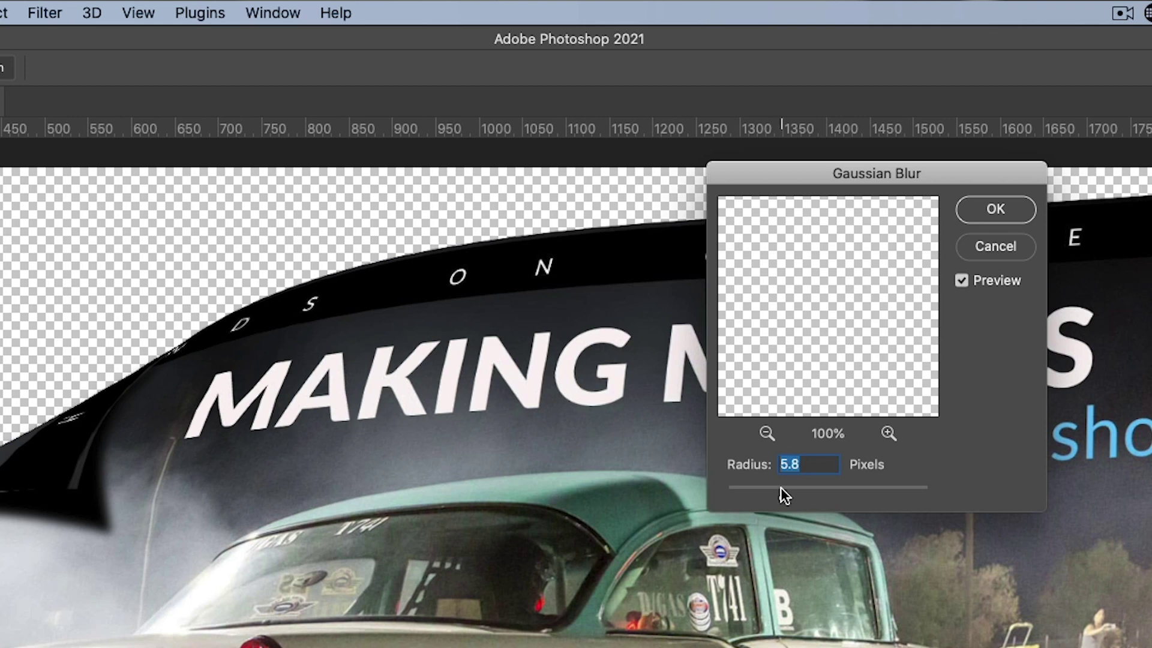
left_click(995, 210)
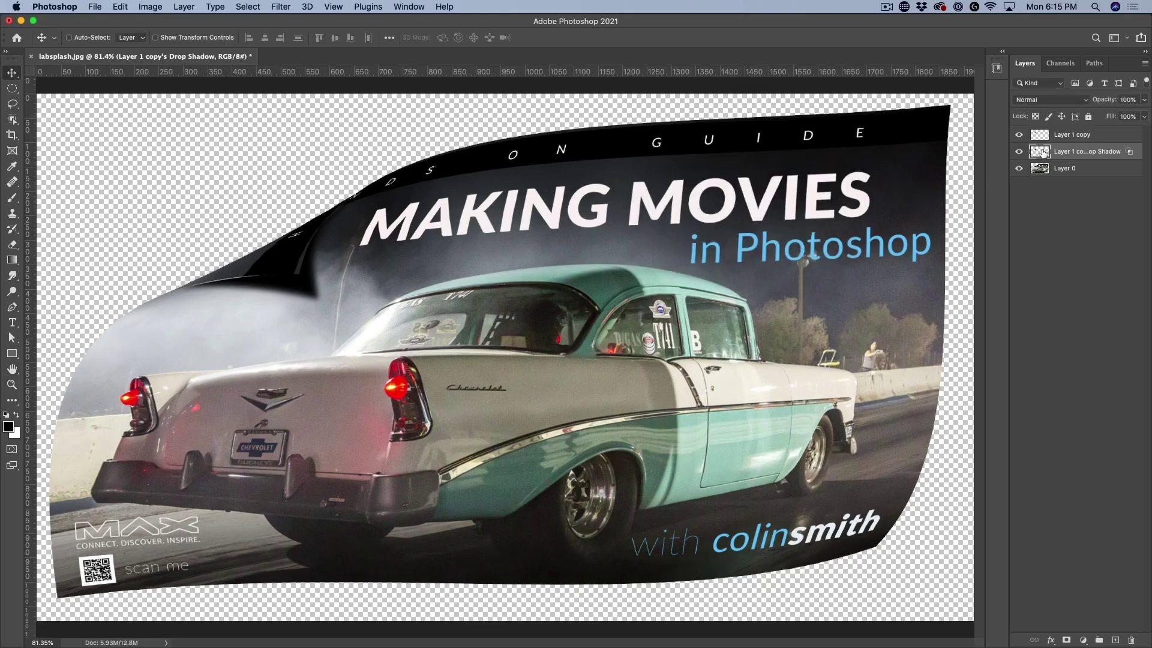
Step: Set the shadow layer's opacity to 51% and add a layer mask to it
left_click_drag(1103, 99, 1080, 103)
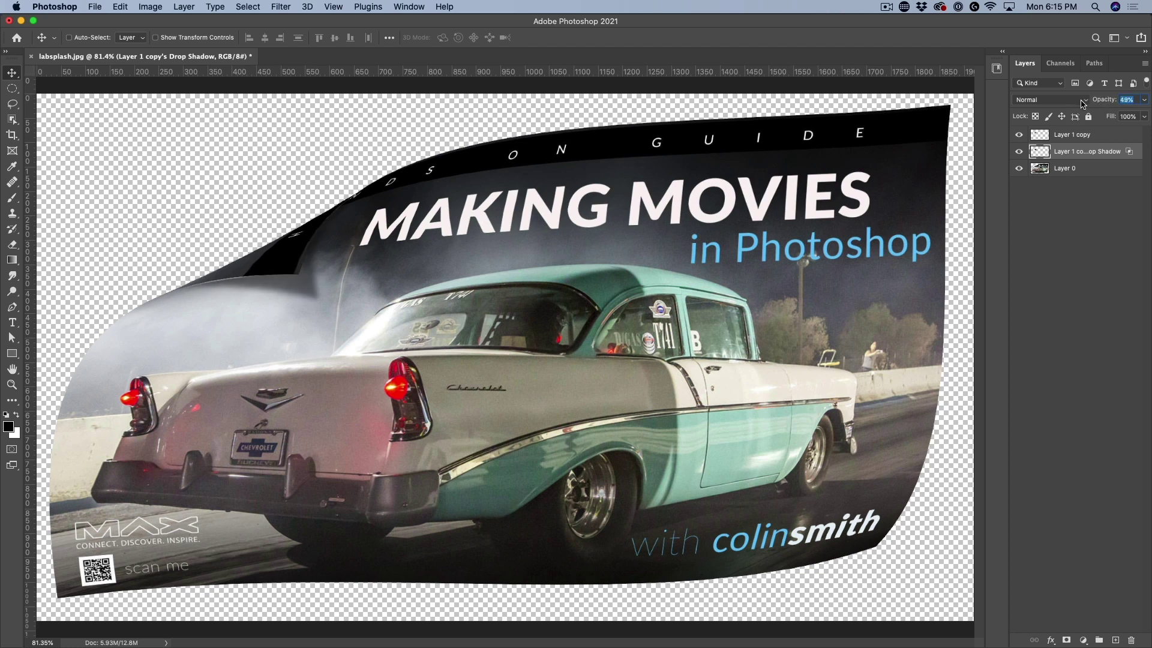
key("Return")
left_click(1066, 639)
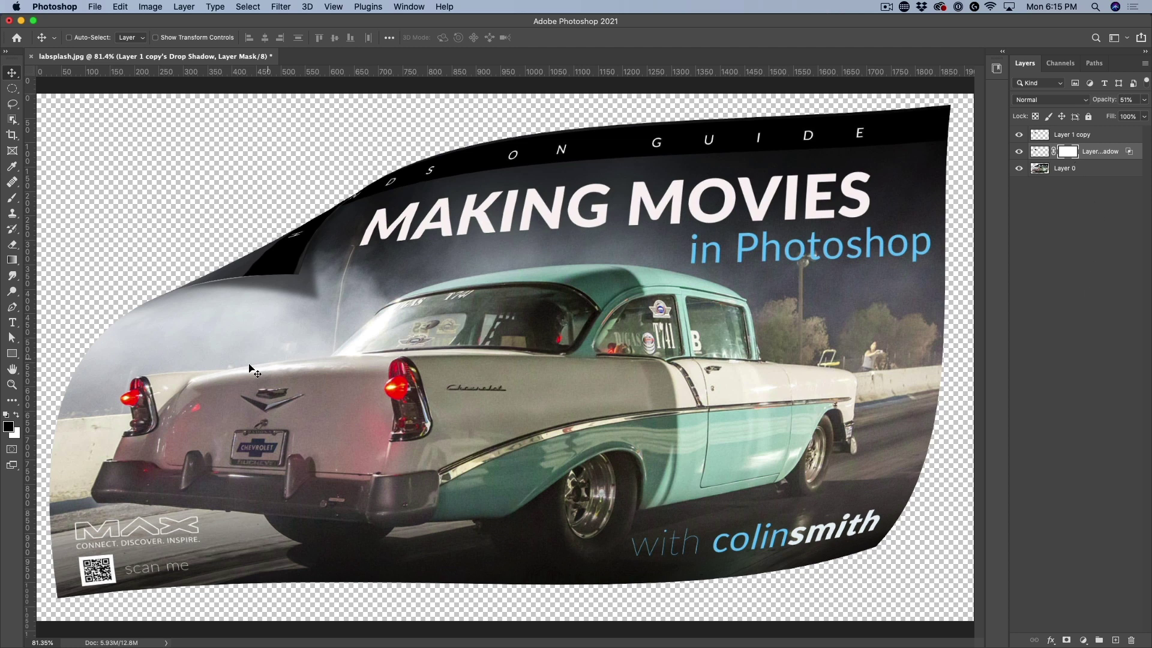
Step: Paint black on the shadow's layer mask with a soft 500 px brush to fade the shadow around the fold
left_click(13, 199)
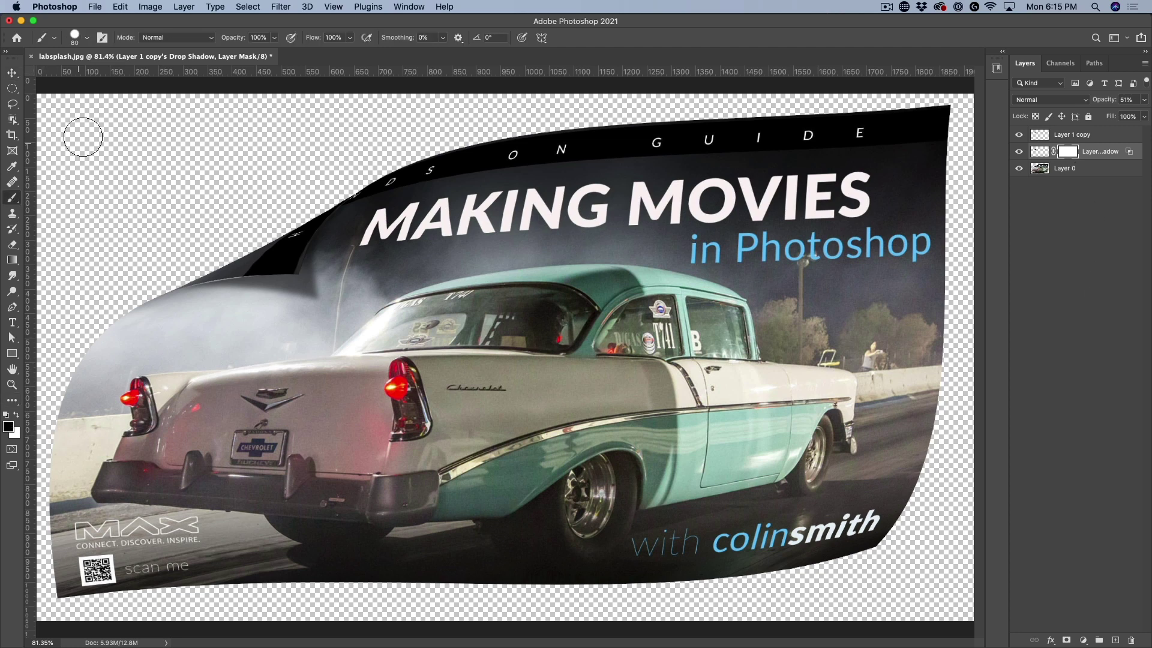
left_click(87, 37)
left_click_drag(143, 102, 37, 104)
left_click(253, 26)
key("bracketright")
key("bracketright")
key("bracketright")
key("bracketright")
key("bracketright")
key("bracketright")
key("bracketright")
key("bracketright")
key("bracketright")
key("bracketright")
left_click(398, 363)
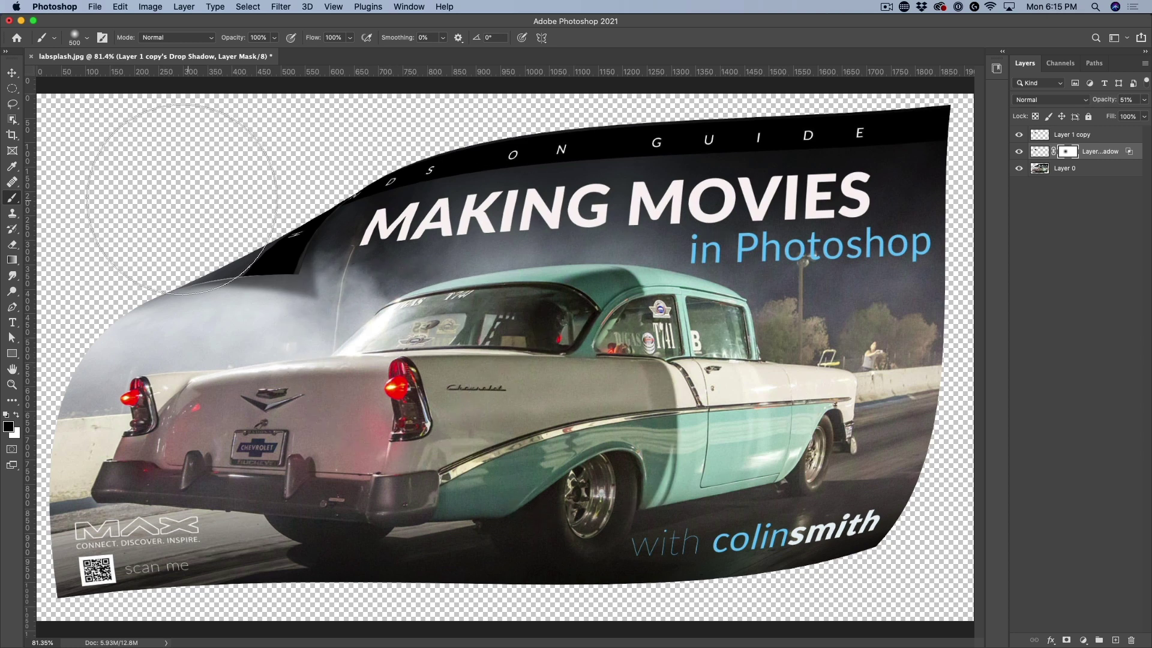
Step: Add a drop shadow to the poster layer with 73% opacity, 114° angle, 45 px distance and 29 px size
left_click(13, 89)
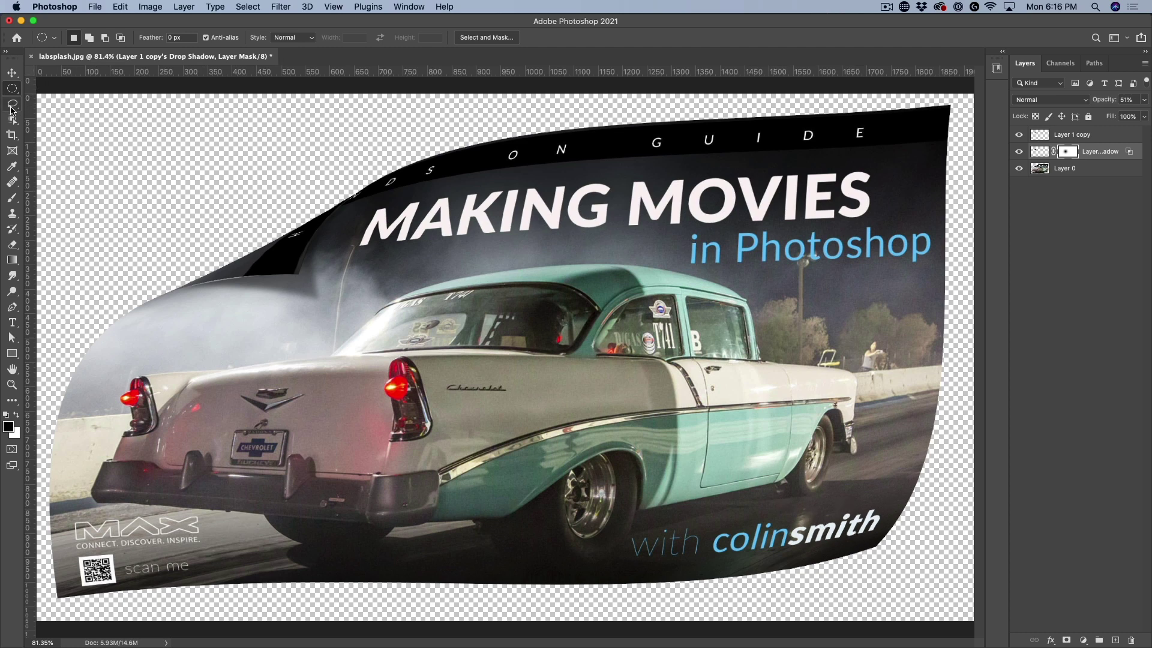
left_click(12, 72)
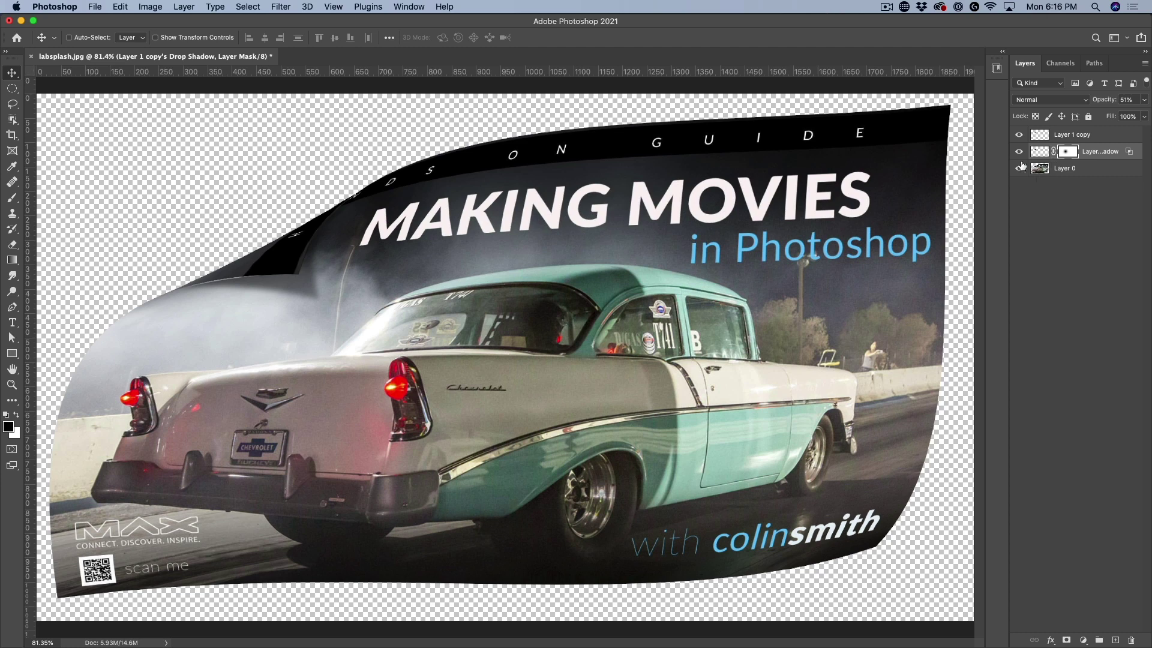
left_click(1045, 168)
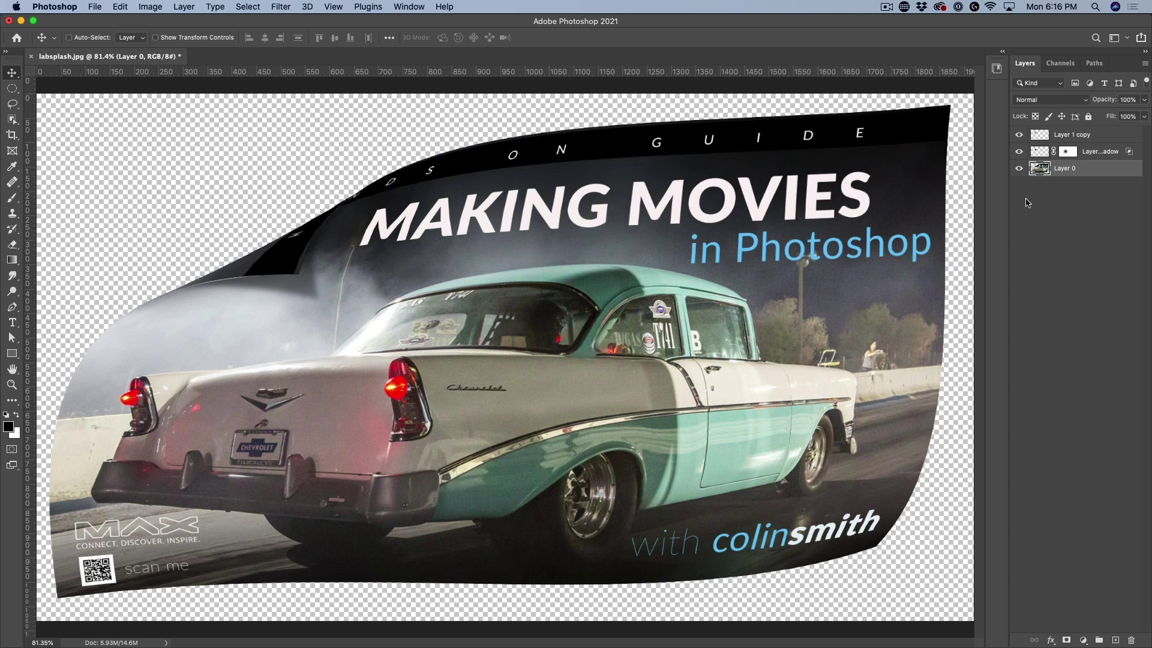
left_click(1052, 640)
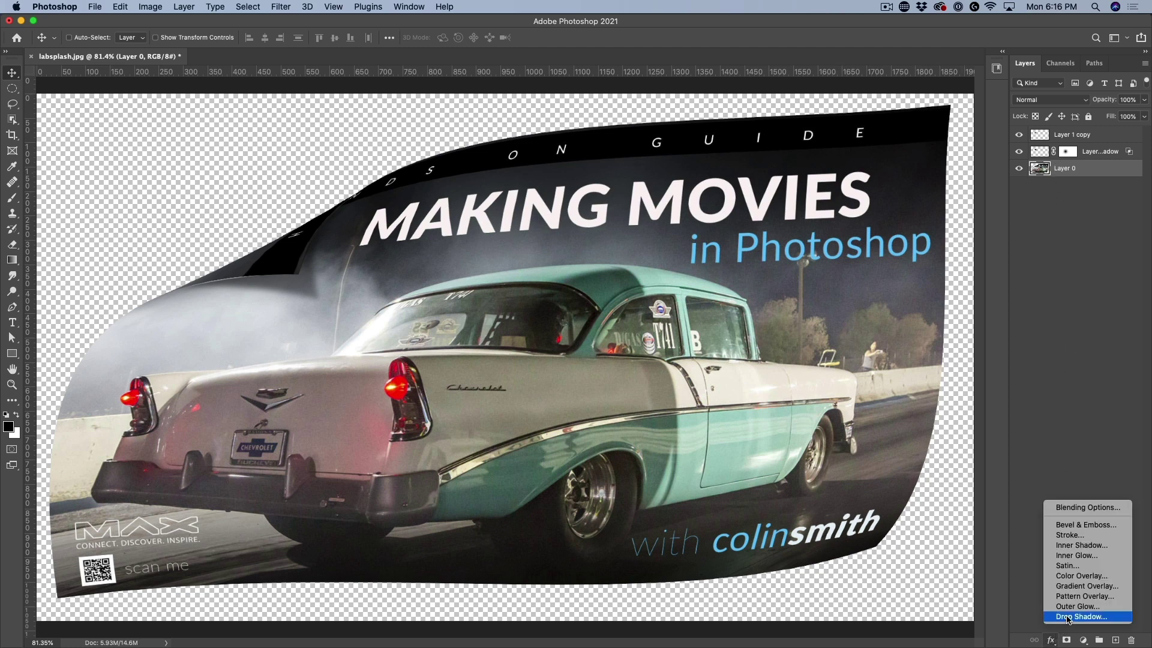
left_click(1080, 616)
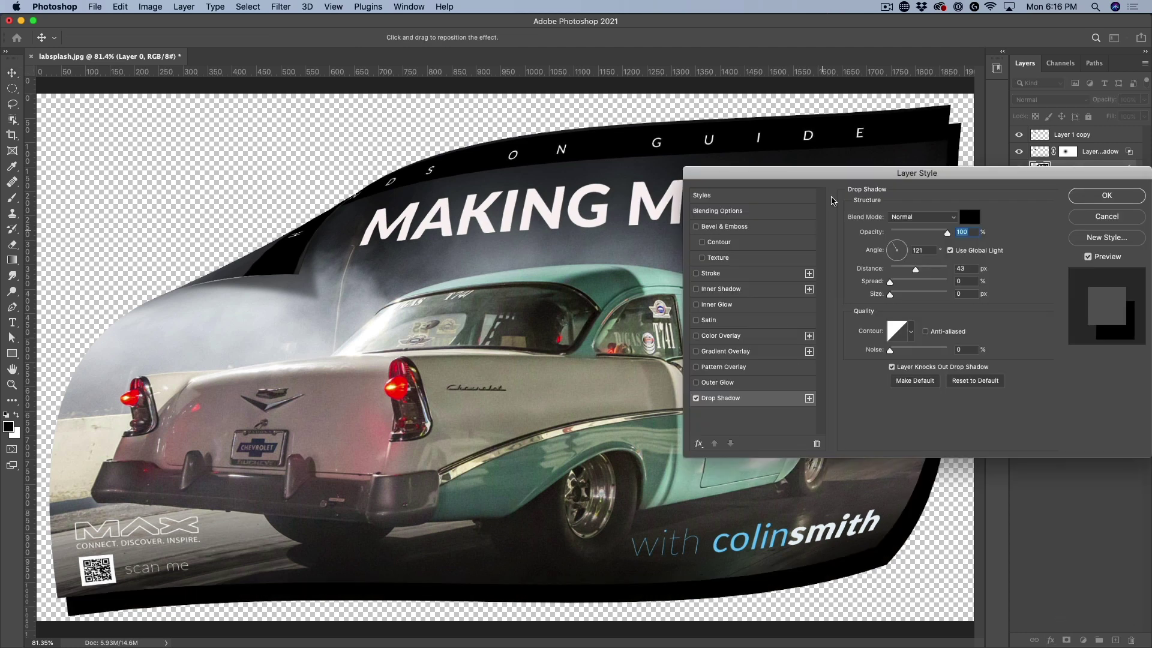
left_click_drag(956, 173, 310, 40)
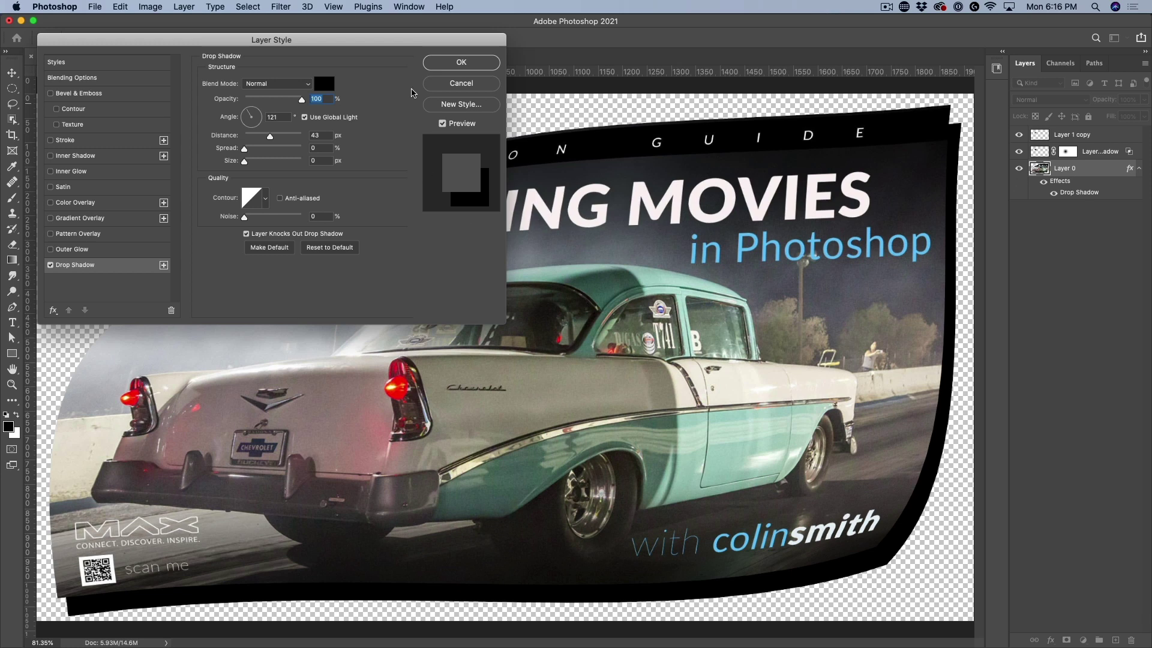
left_click_drag(409, 40, 739, 38)
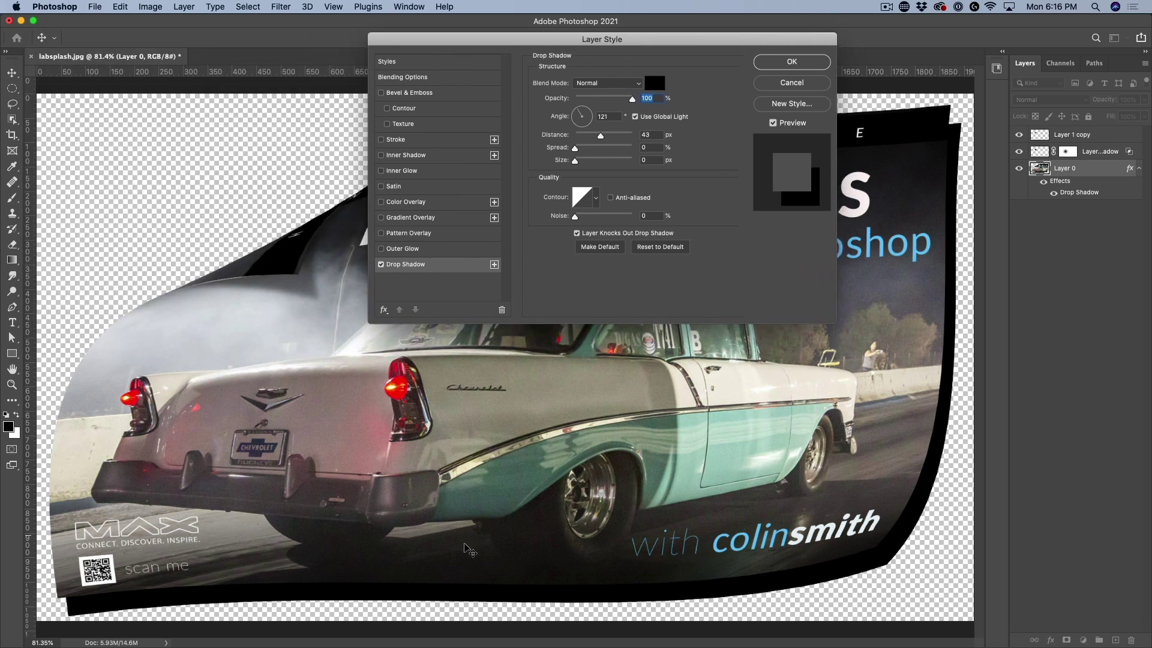
mouse_move(500, 595)
left_mouse_down()
mouse_move(510, 585)
mouse_move(501, 598)
left_mouse_up()
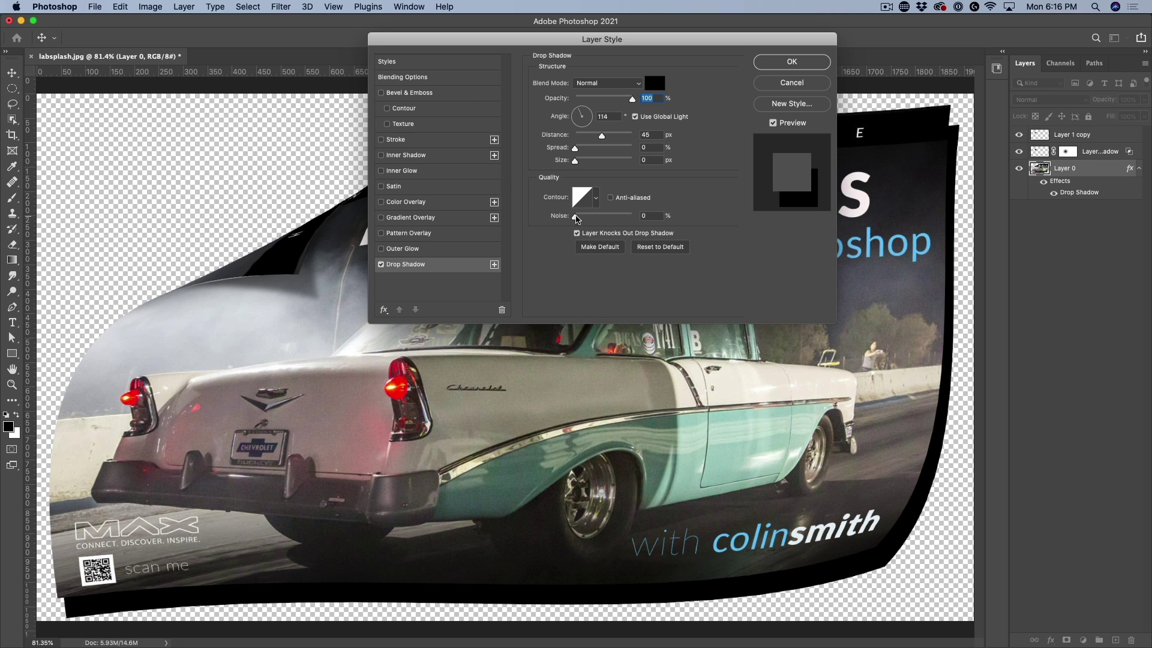
left_click_drag(575, 160, 587, 162)
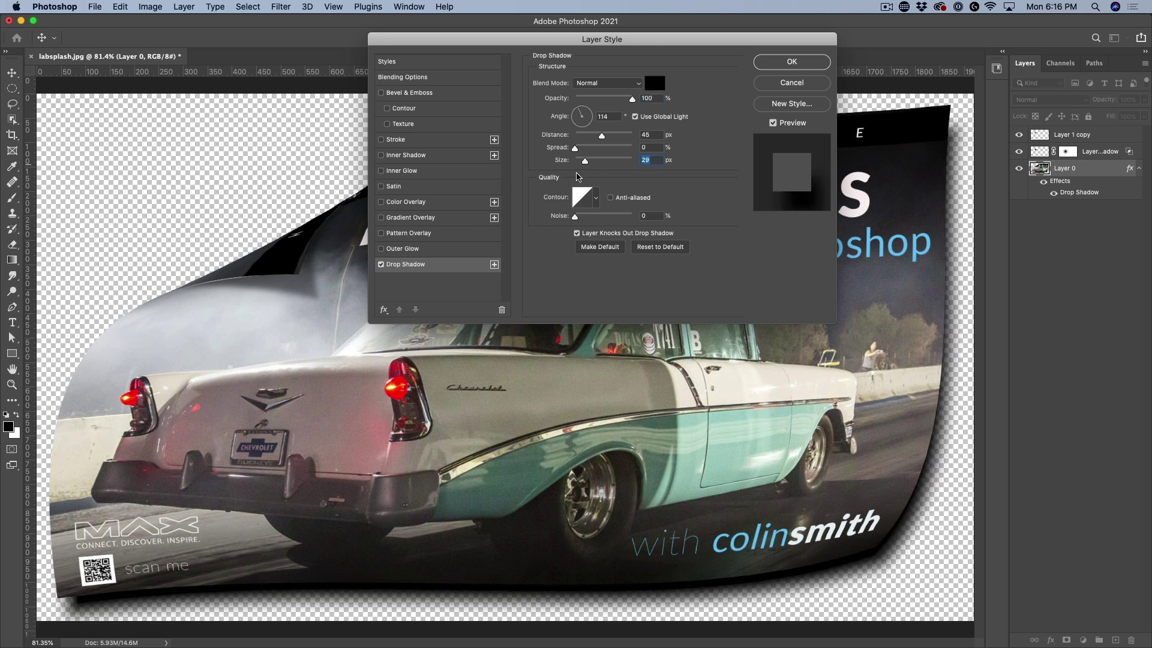
left_click_drag(632, 104, 617, 102)
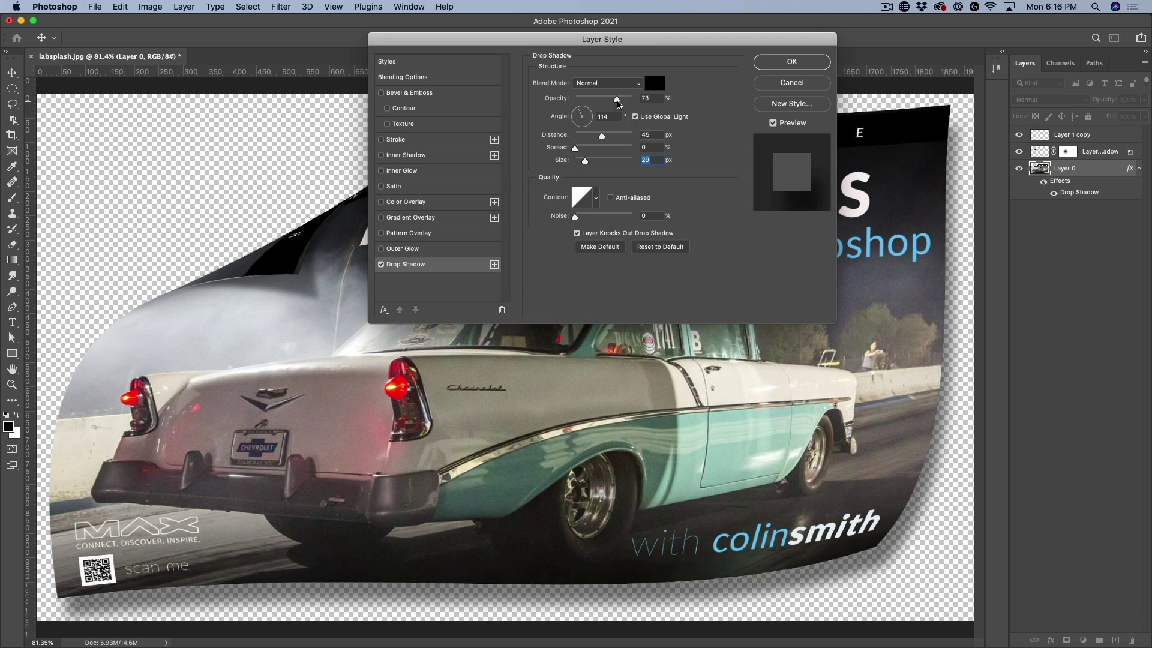
left_click(783, 63)
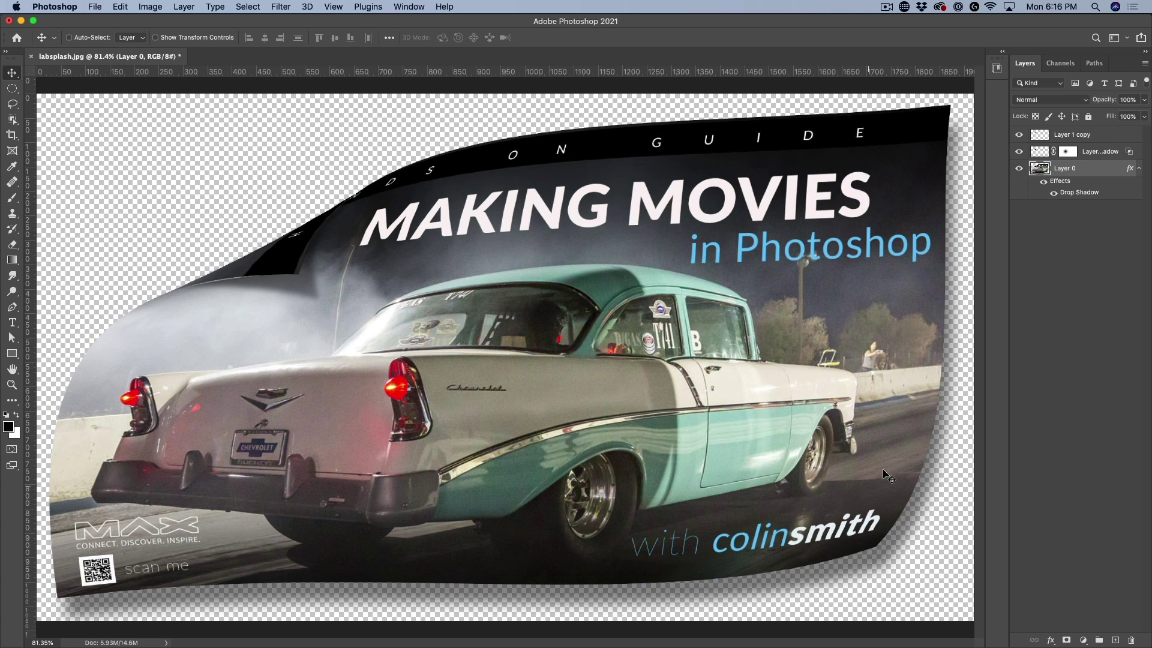
Step: Add a white-filled layer beneath the poster and lower the poster's drop shadow opacity to 60%
left_click(1115, 640, "super")
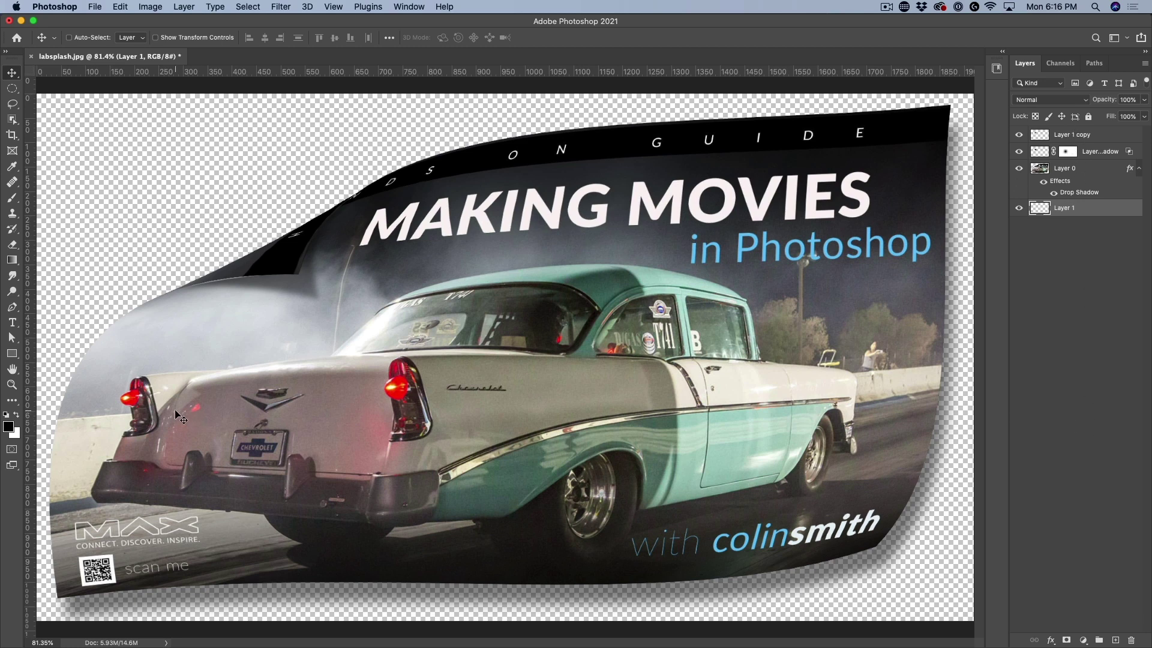
key("super+BackSpace")
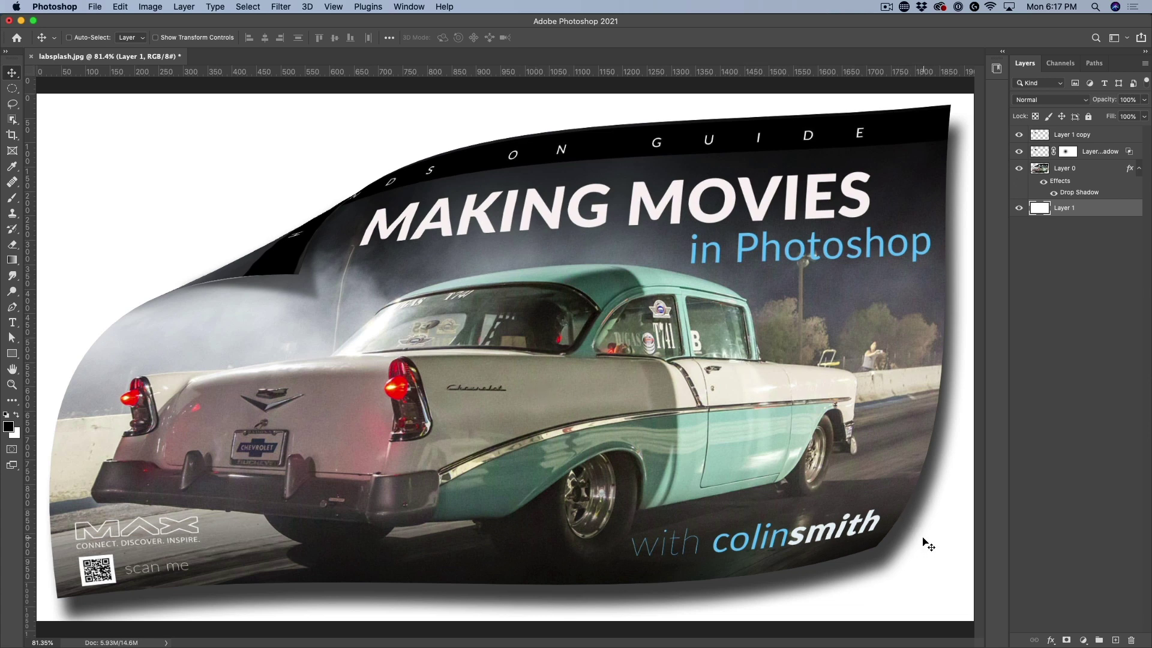
double_click(1074, 193)
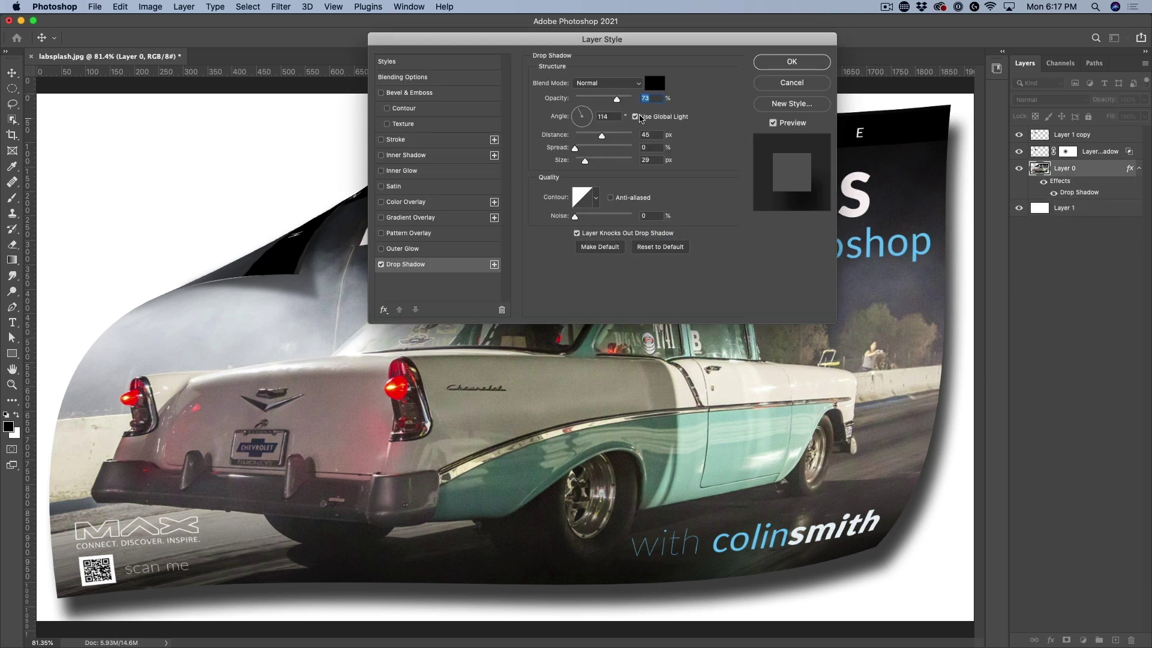
left_click_drag(616, 100, 611, 104)
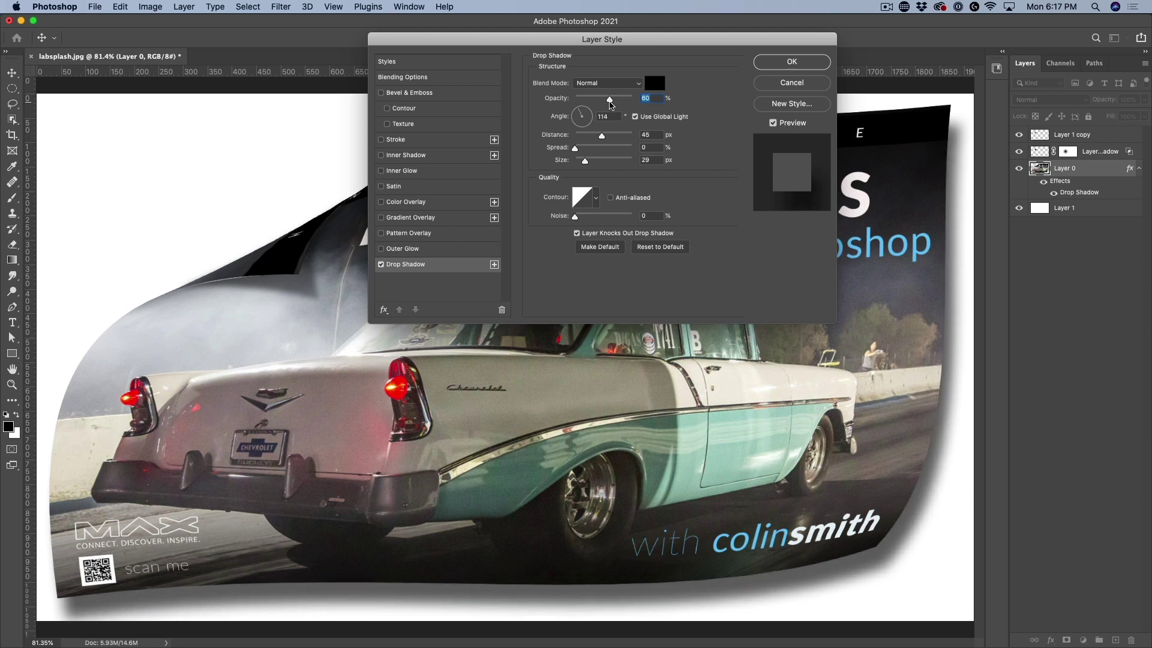
left_click(779, 62)
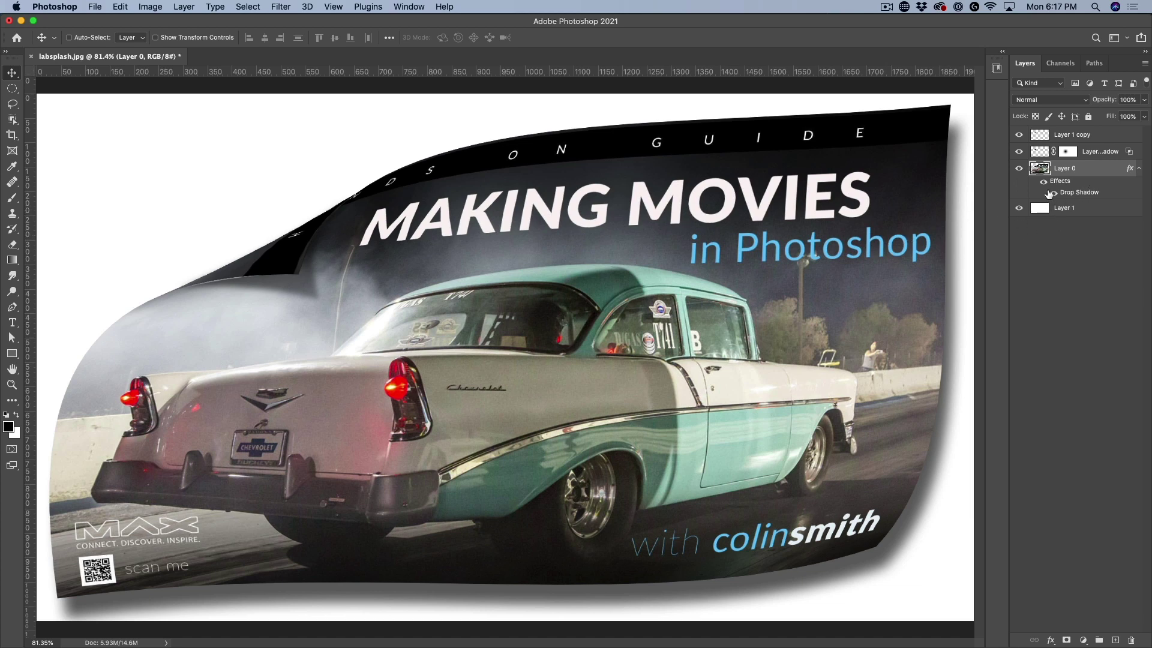
Step: Load the folded corner's outline as a selection and create a new layer named HL above the corner's layer
left_click(1019, 135)
key("super")
left_click(1042, 138, "super")
left_click(1094, 135)
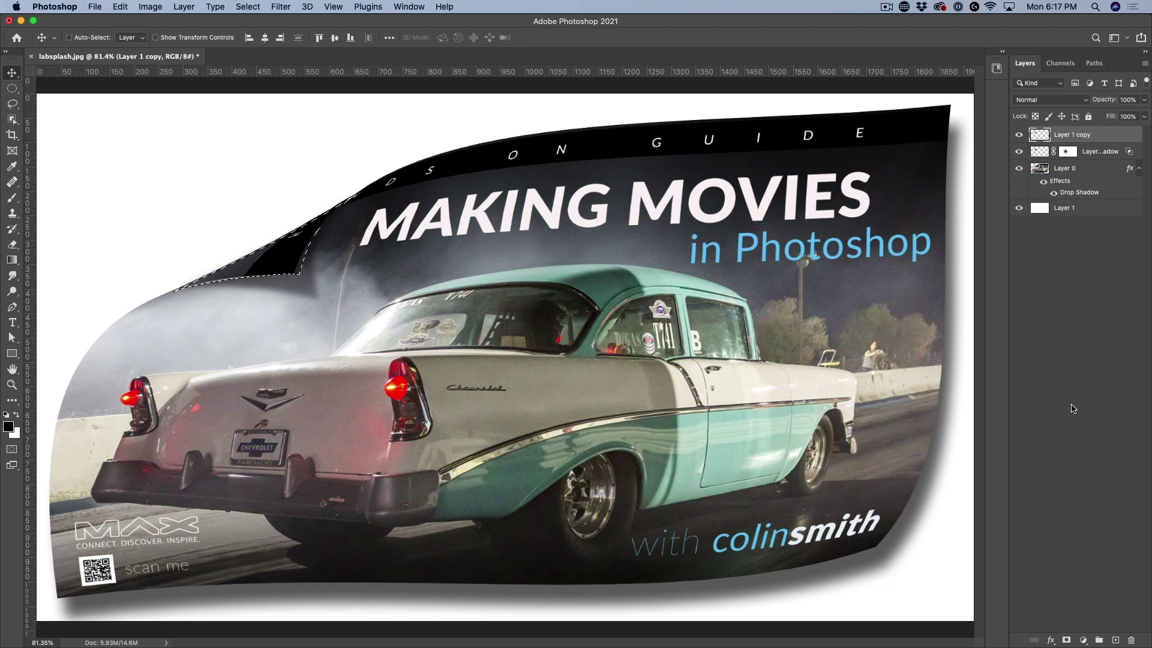
left_click(1116, 640)
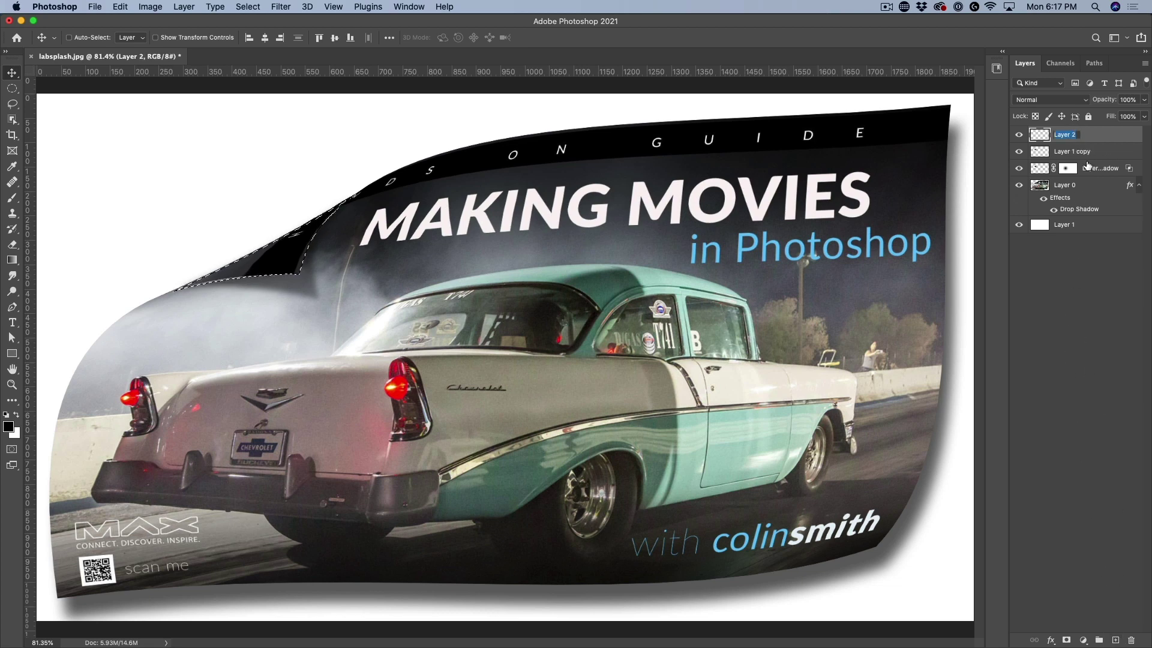
type("HL")
left_click(1089, 137)
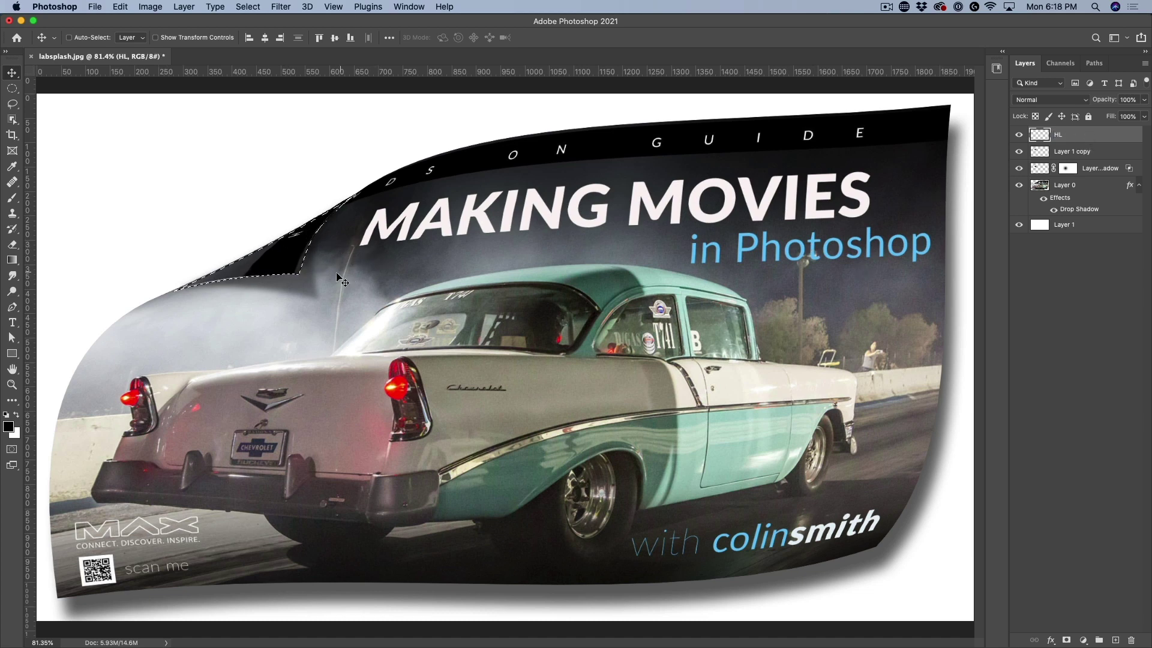
Step: Make white the foreground color and choose the foreground-to-transparent preset for a linear gradient
left_click(19, 417)
key("d")
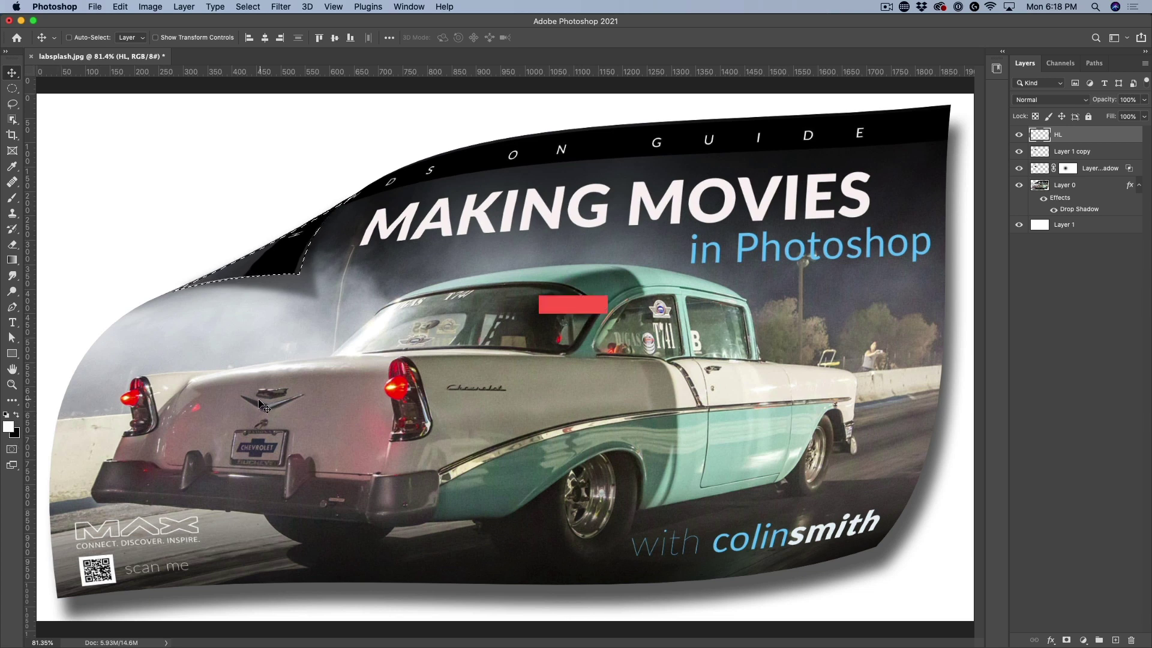
key("x")
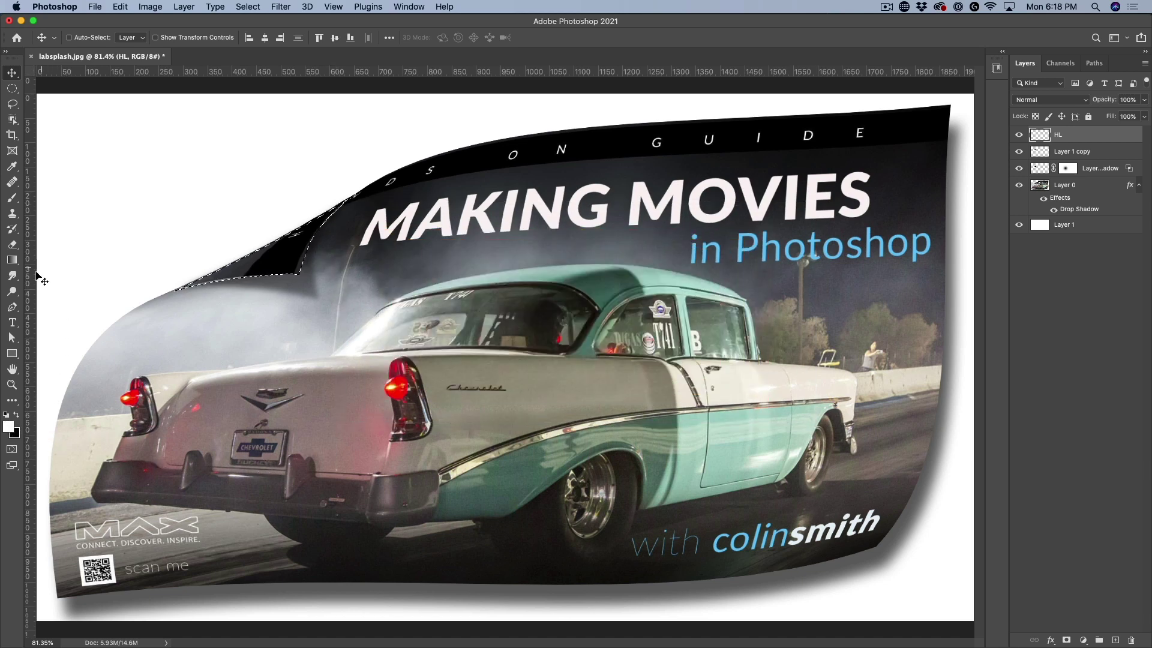
left_click(12, 259)
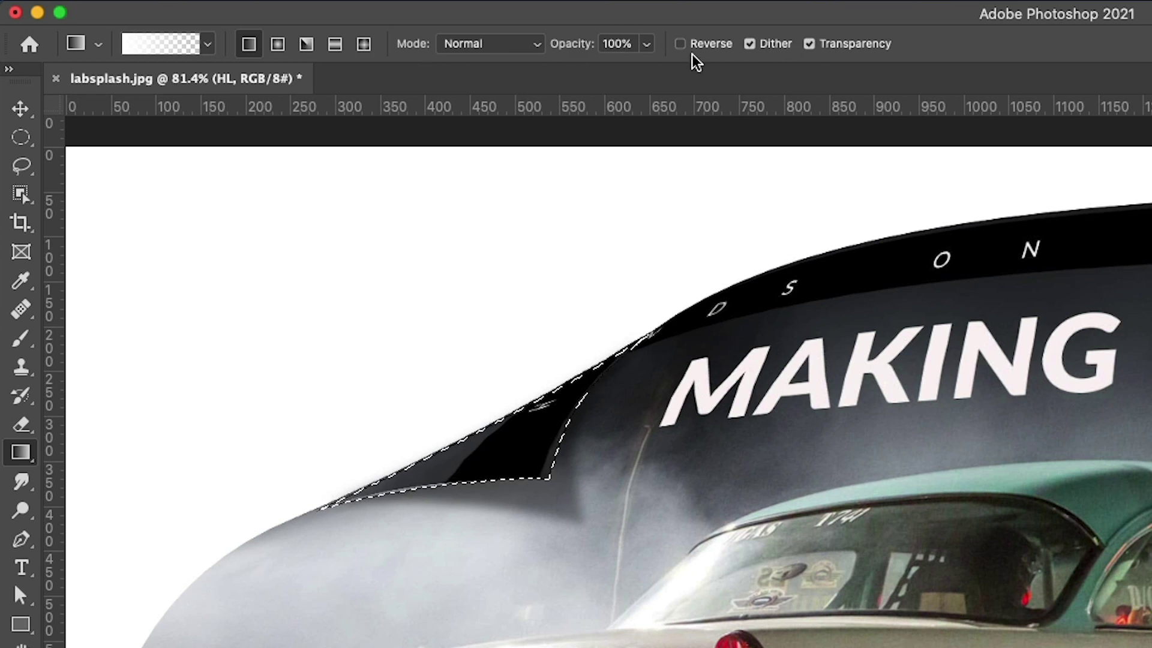
left_click(207, 43)
left_click(46, 120)
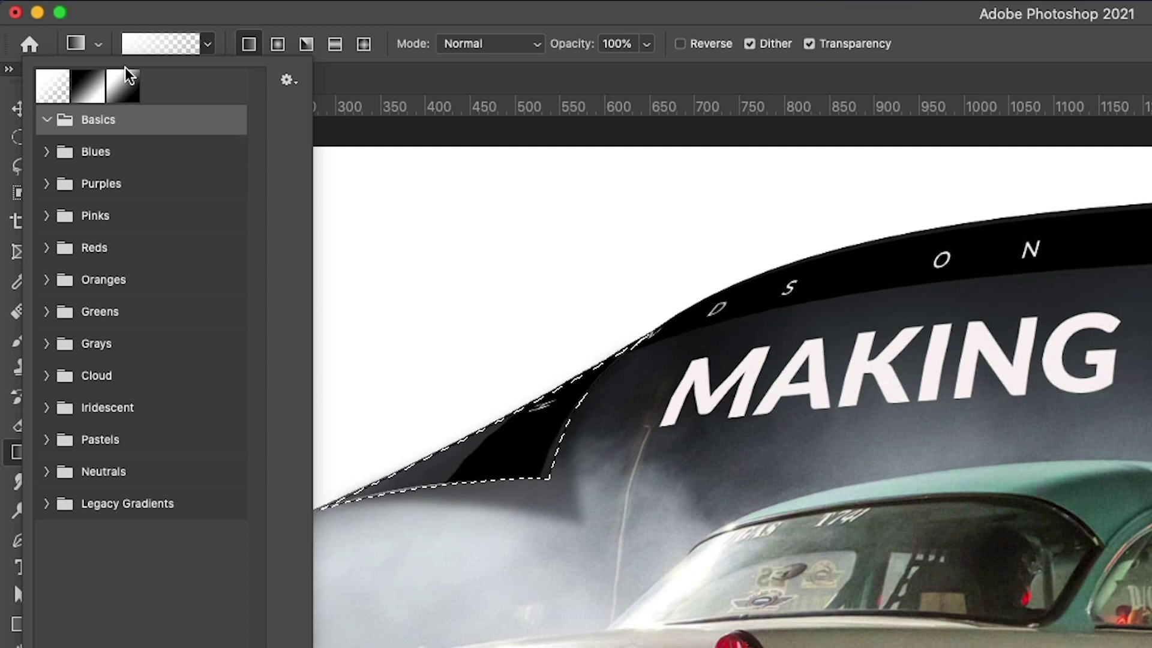
left_click(57, 90)
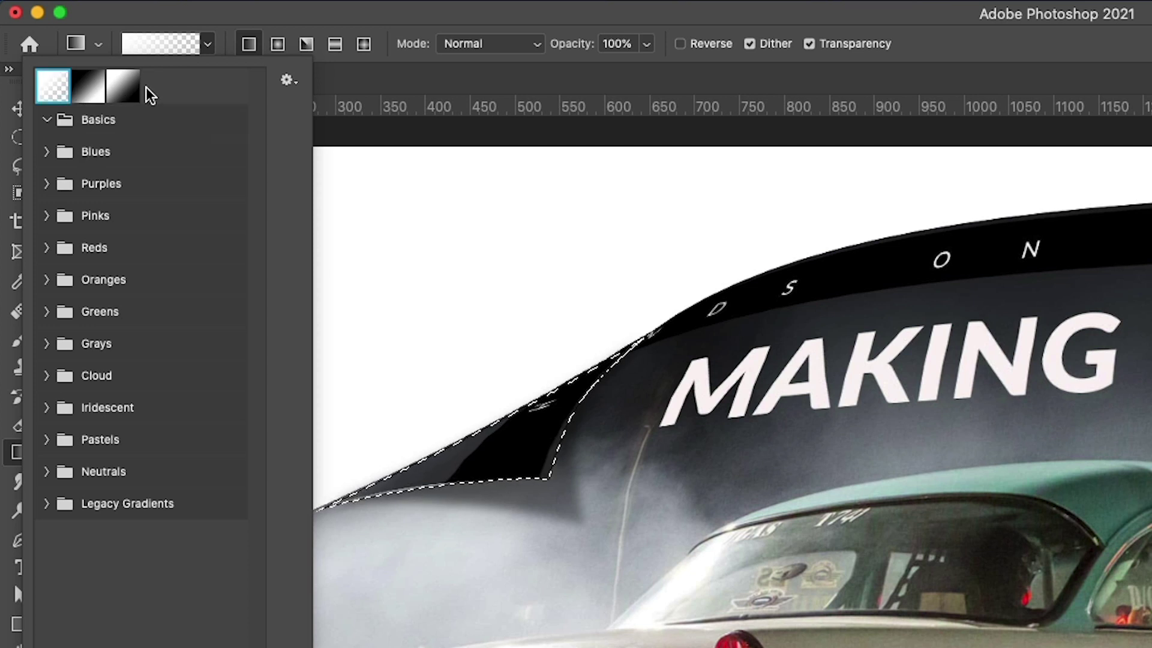
Step: Move the three basic gradient presets below the Basics group and back above it, and reselect the foreground-to-transparent preset
left_click(123, 87, "shift")
left_click_drag(120, 93, 119, 129)
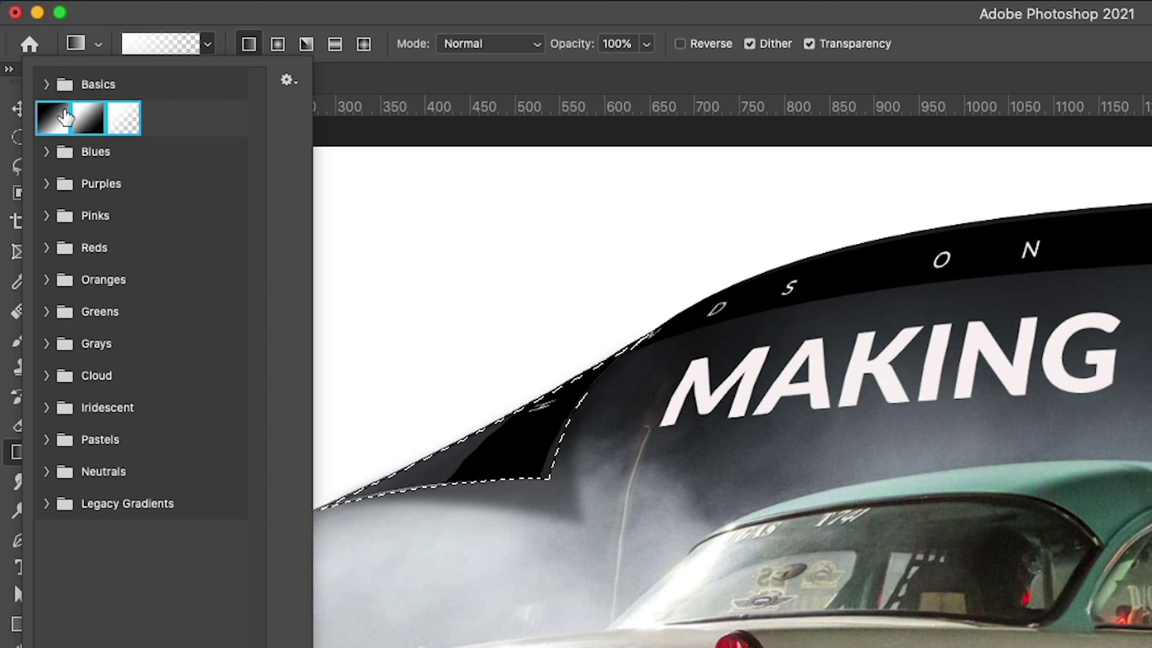
left_click_drag(123, 117, 113, 76)
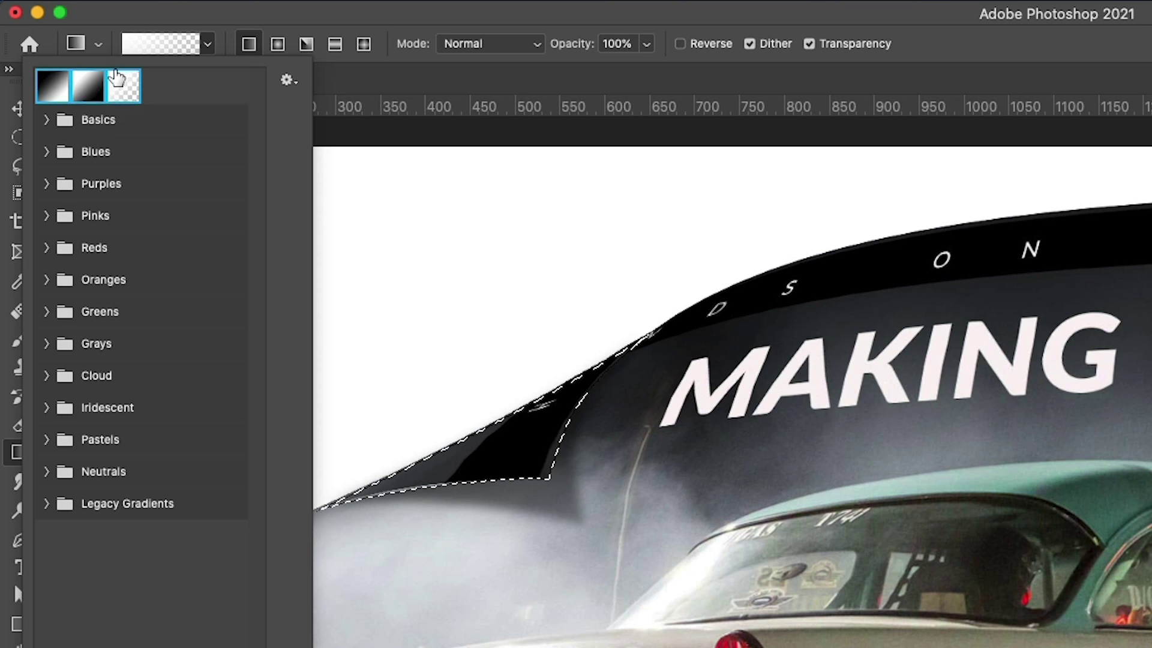
left_click(166, 82)
left_click(130, 90)
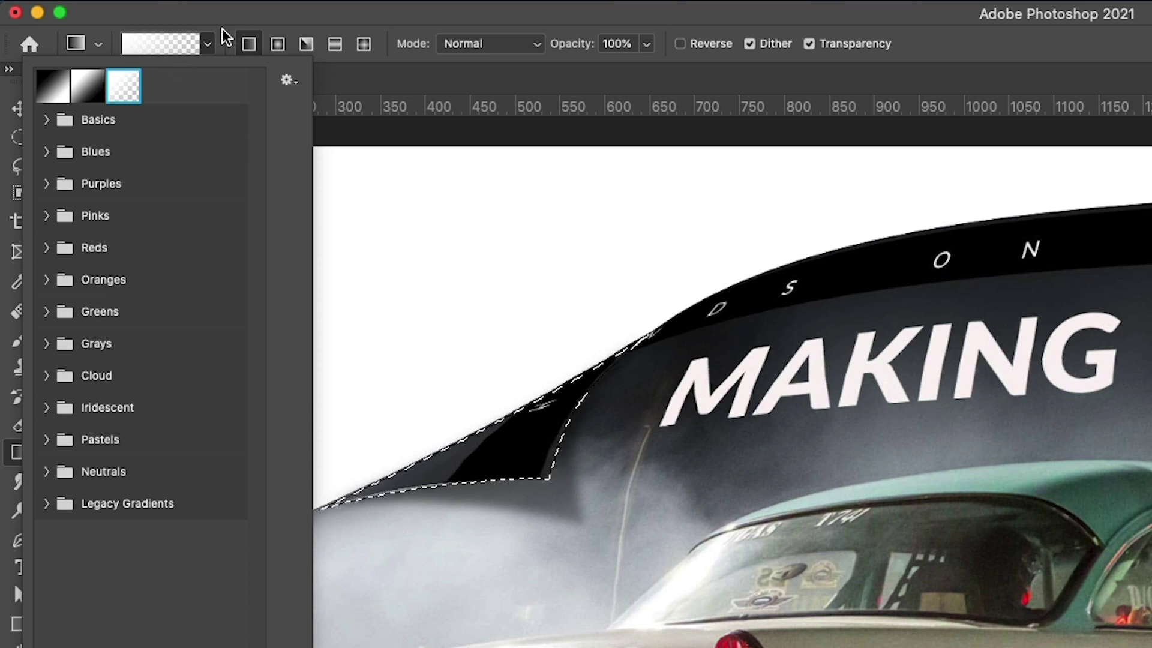
left_click(238, 19)
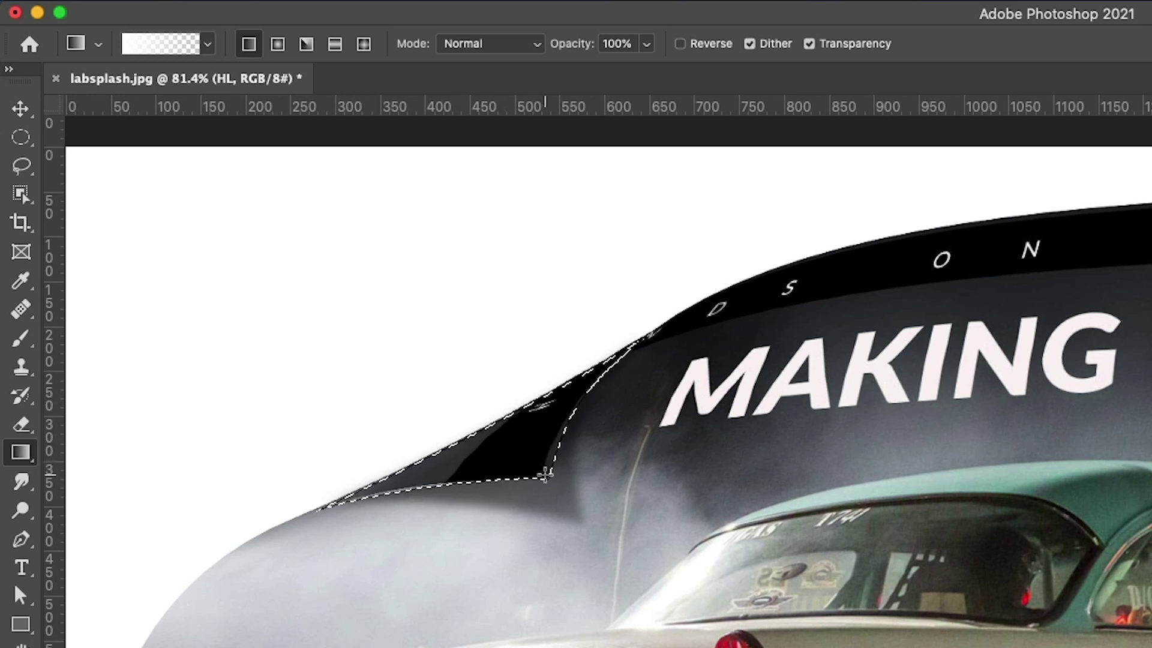
Step: Build up a highlight on the HL layer with white-to-transparent gradients from the fold's outer edge toward its tip, undoing an unwanted pass
left_click_drag(459, 382, 528, 474)
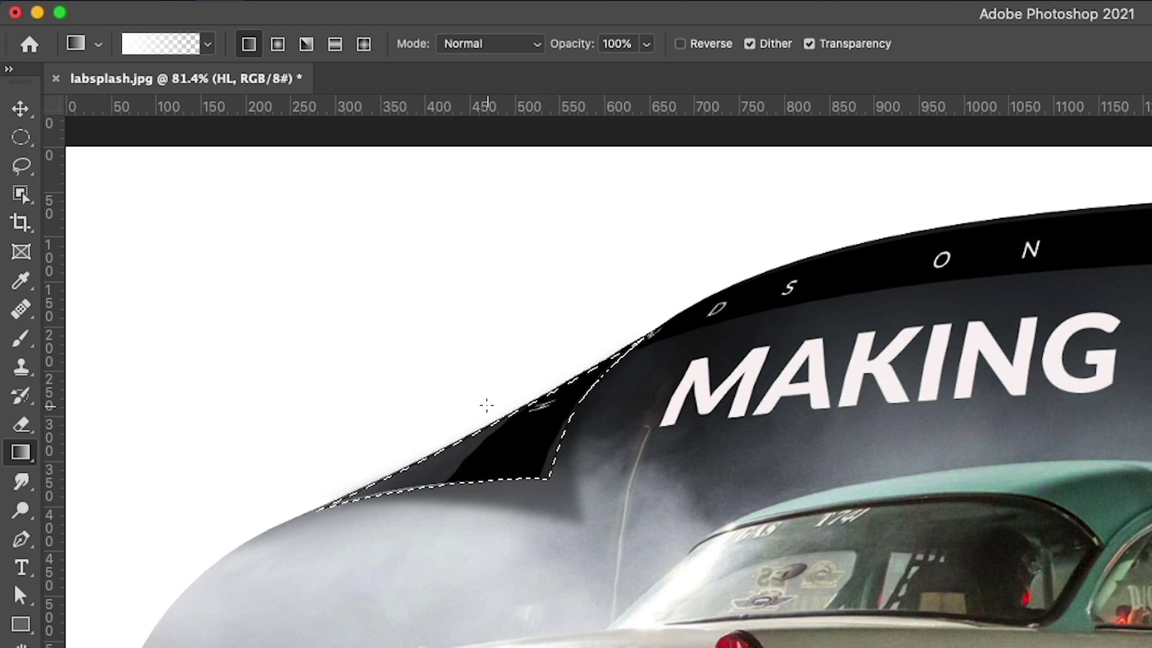
left_click_drag(490, 416, 524, 462)
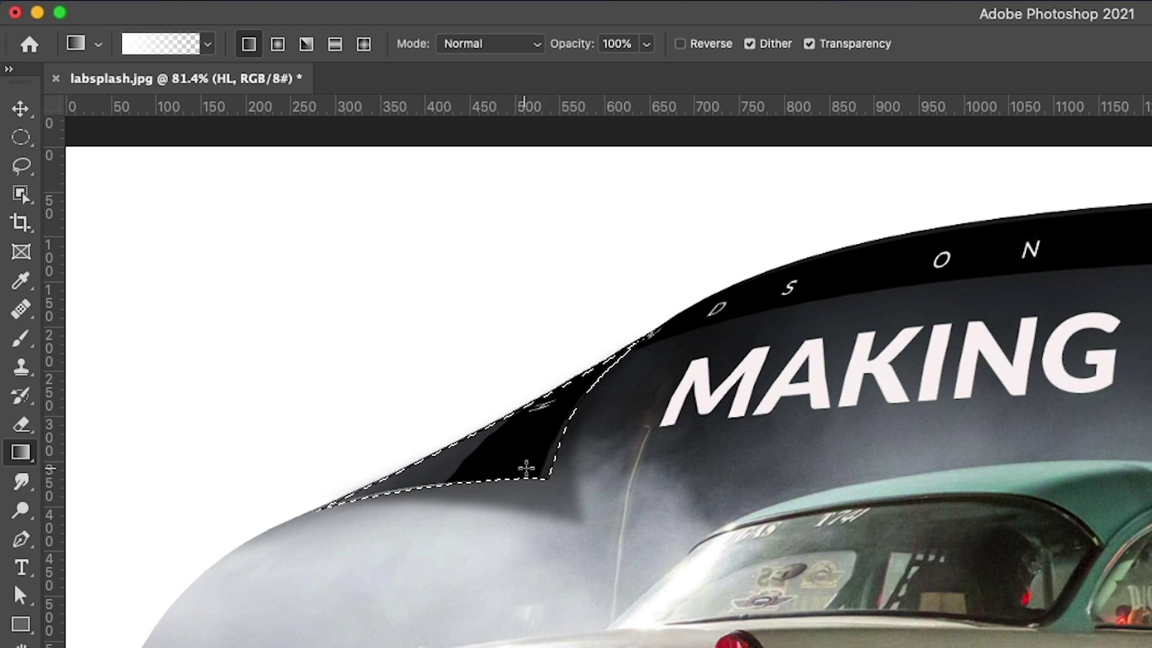
left_click_drag(478, 399, 526, 466)
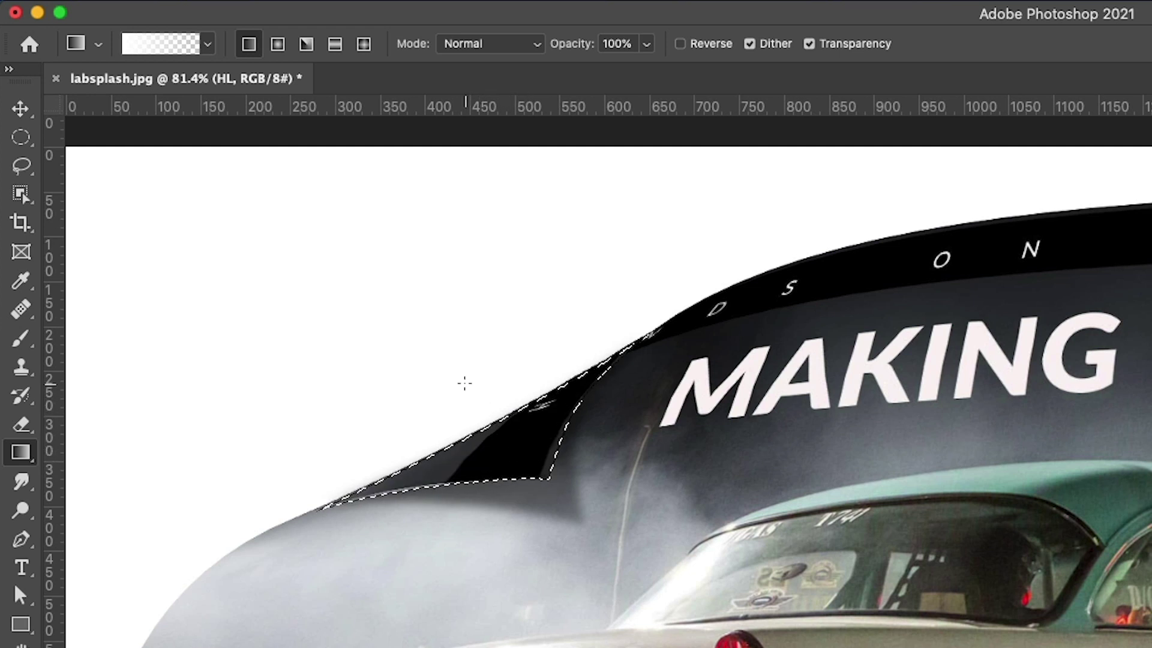
left_click_drag(437, 354, 511, 457)
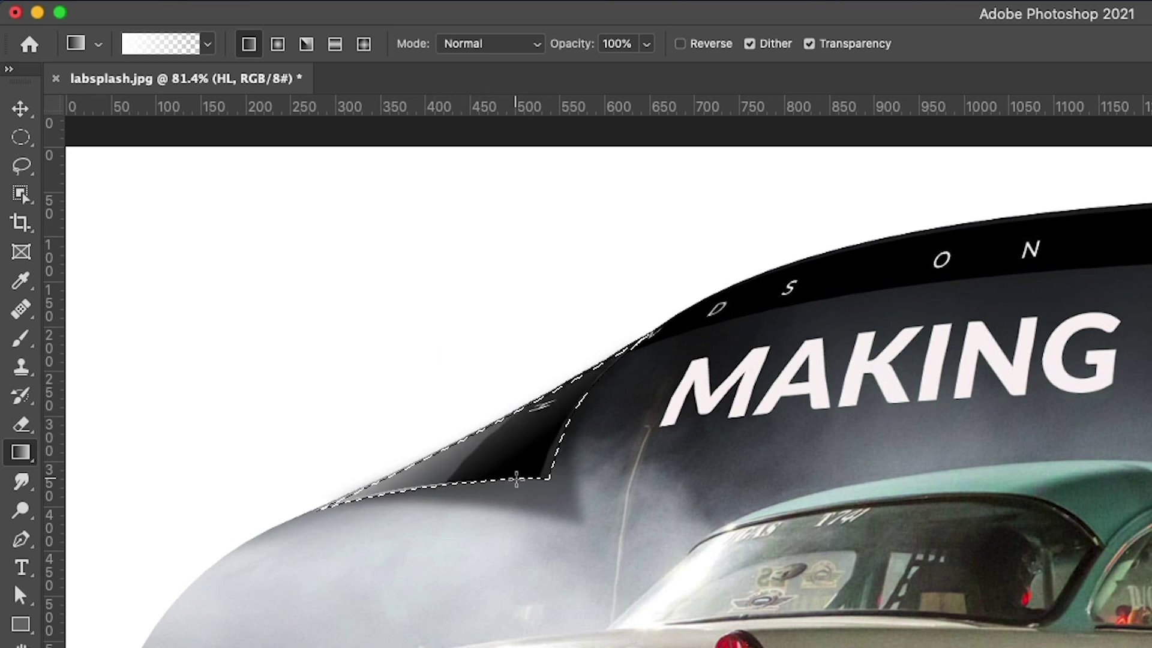
left_click_drag(483, 417, 509, 459)
key("super+z")
left_click_drag(484, 406, 520, 459)
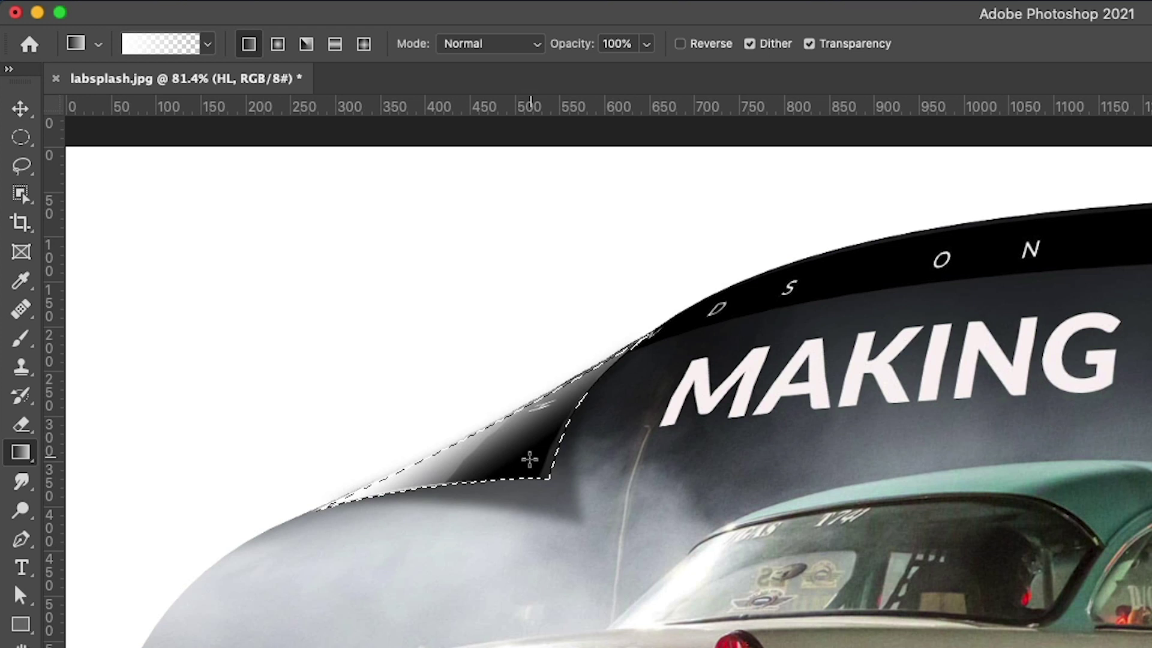
Step: Deselect the folded corner and reduce the HL layer's opacity to 86%
key("super+d")
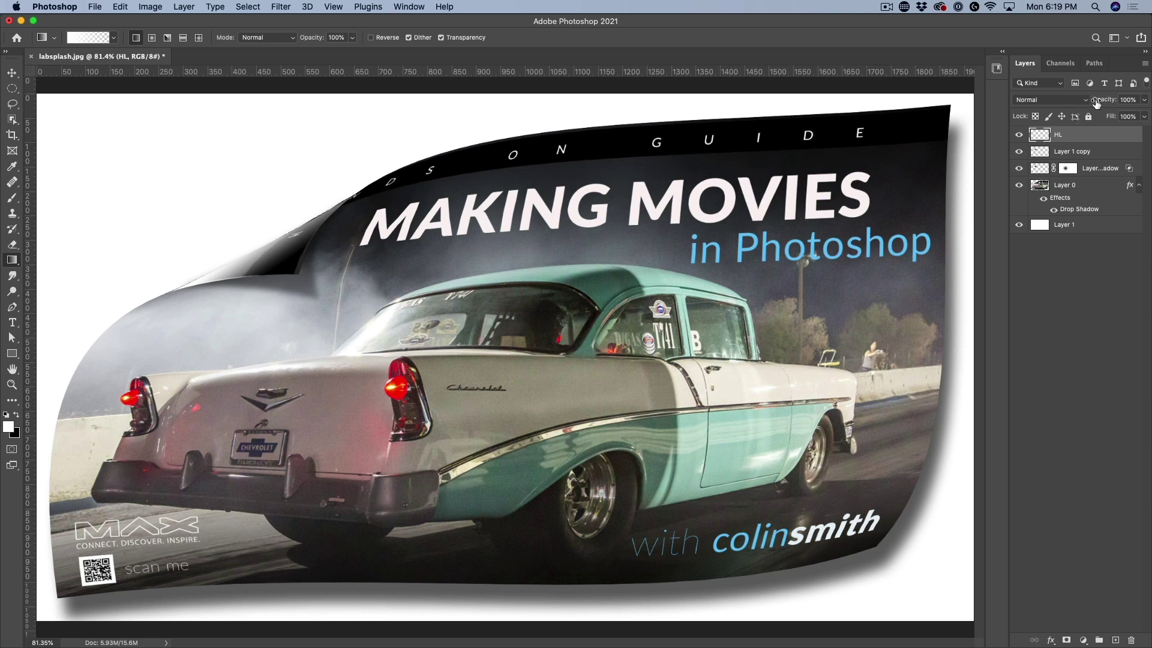
left_click_drag(1102, 103, 1091, 102)
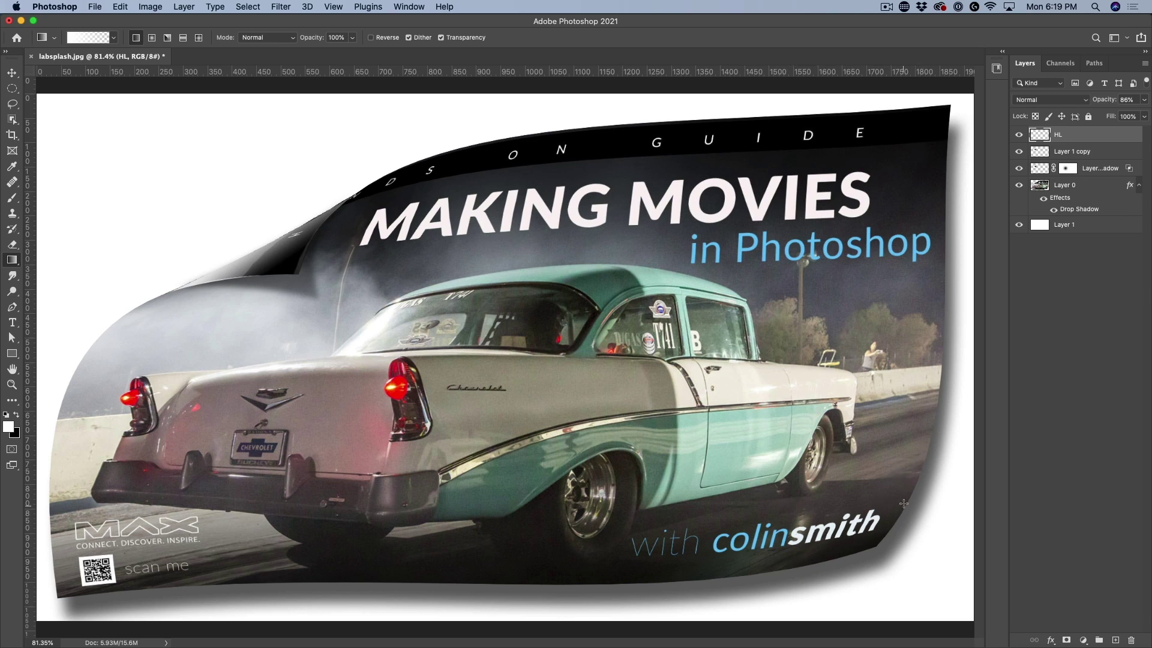
Step: Load the outline of Layer 0 as a selection and create a new layer named hl directly above it
left_click(1043, 190, "super")
left_click(1074, 189)
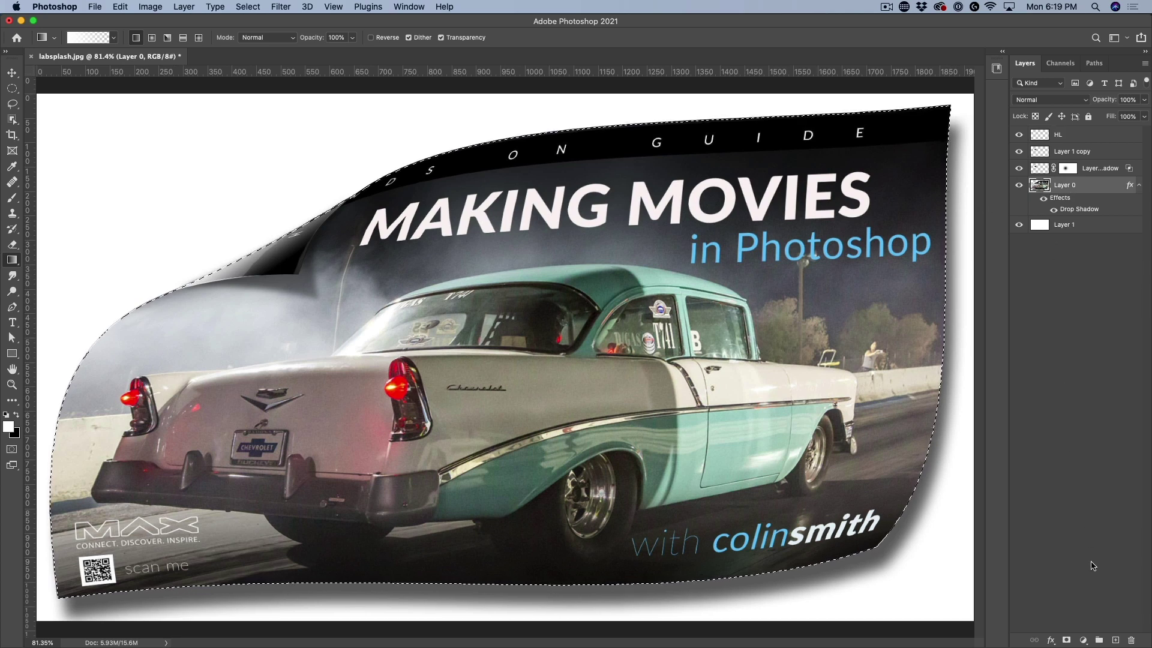
left_click(1115, 640)
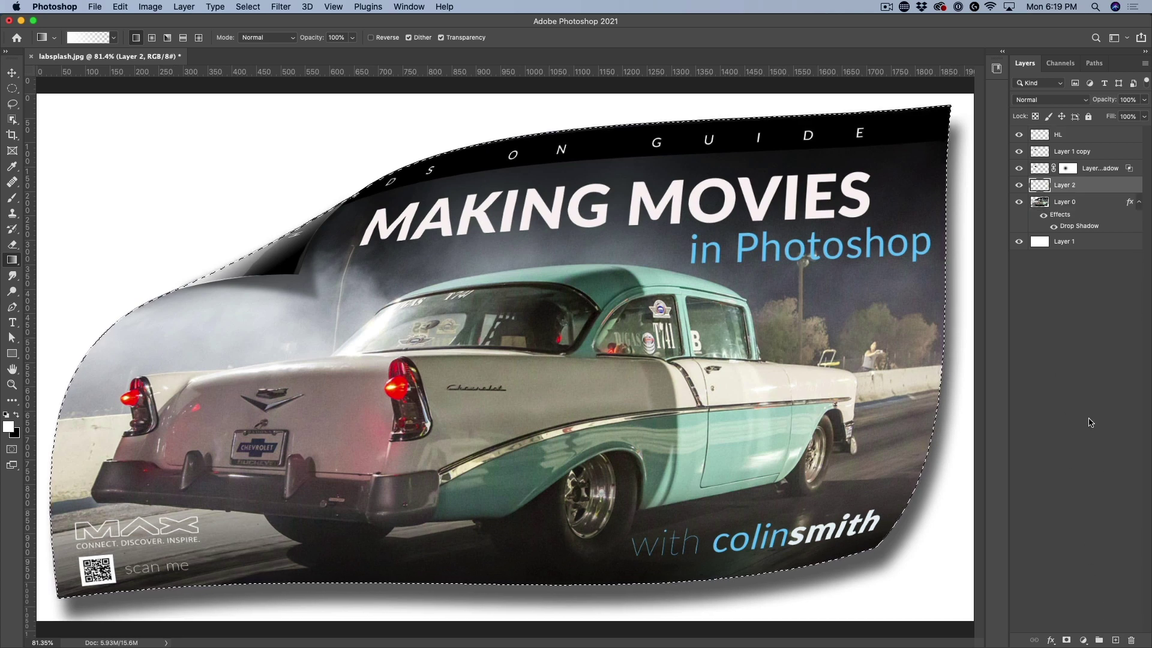
double_click(1070, 185)
type("hl")
key("Return")
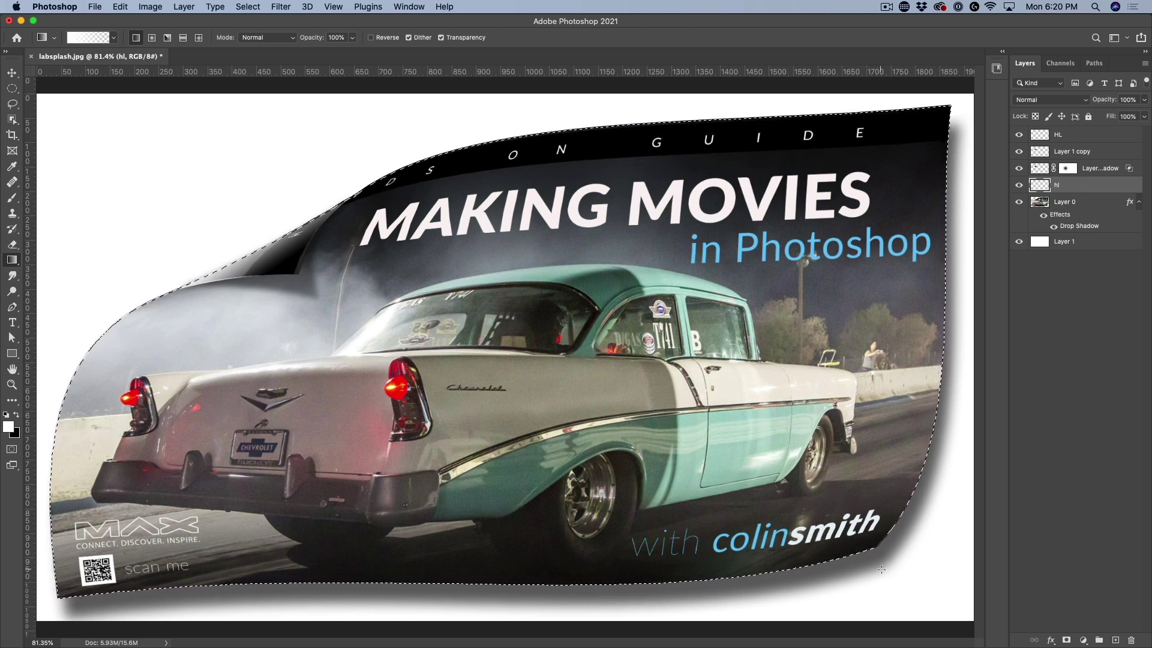
Step: Apply a white-to-transparent gradient on the hl layer from the poster's lower-right corner toward its centre, and clear the selection
left_click_drag(791, 433, 711, 369)
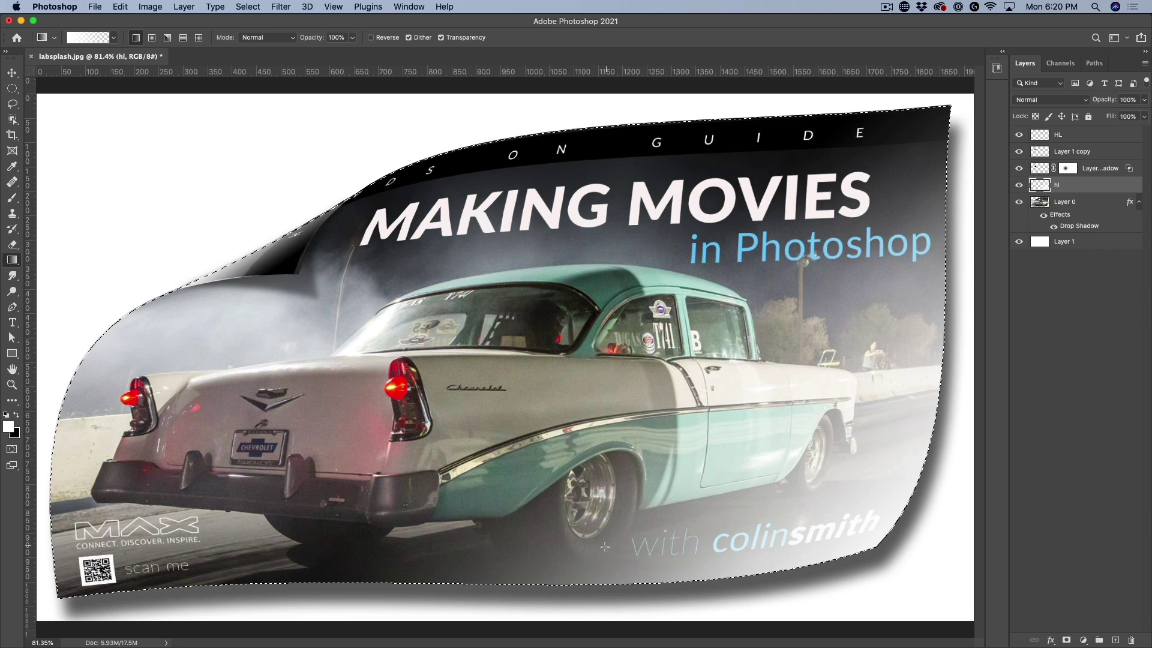
key("super+d")
Step: Select a large ellipse over the poster's title and car roof with the Elliptical Marquee, delete the highlight inside it, and deselect
left_click(12, 89)
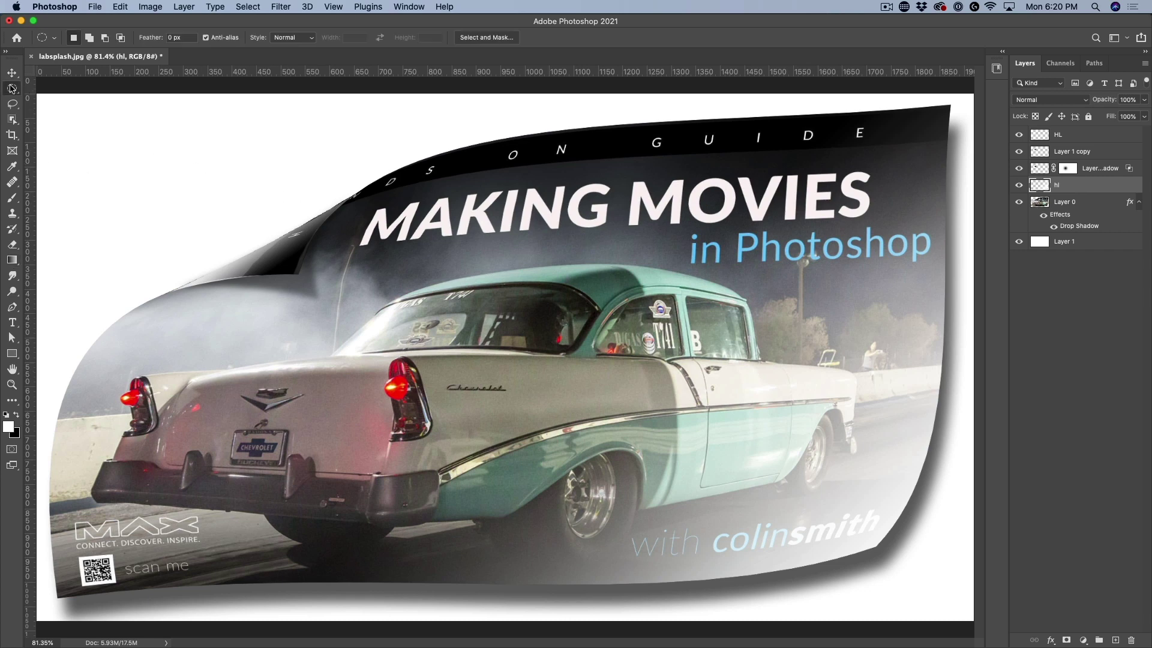
left_click(46, 100)
left_click(12, 88)
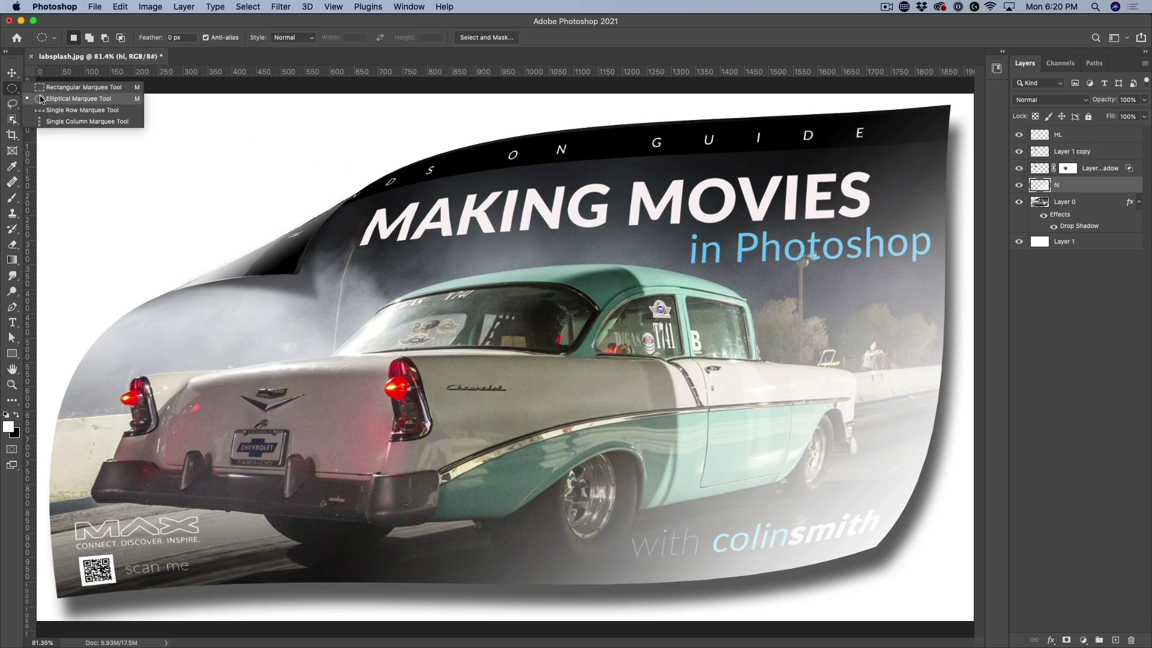
left_click(41, 99)
left_click_drag(616, 147, 830, 450)
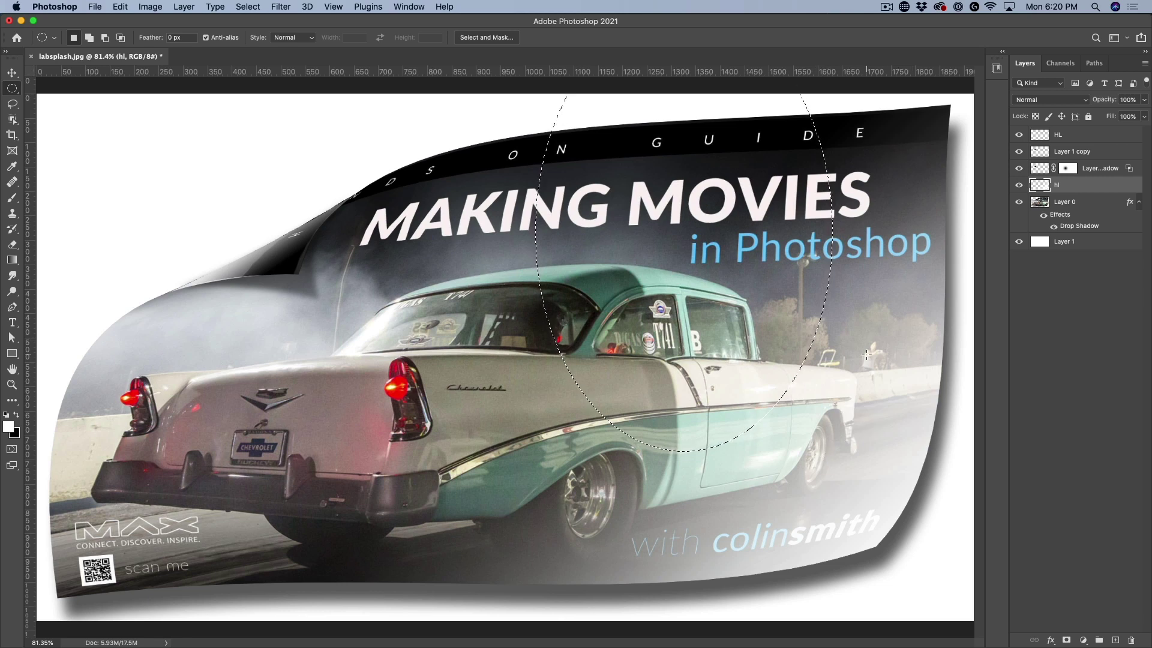
key("alt+BackSpace")
key("super+d")
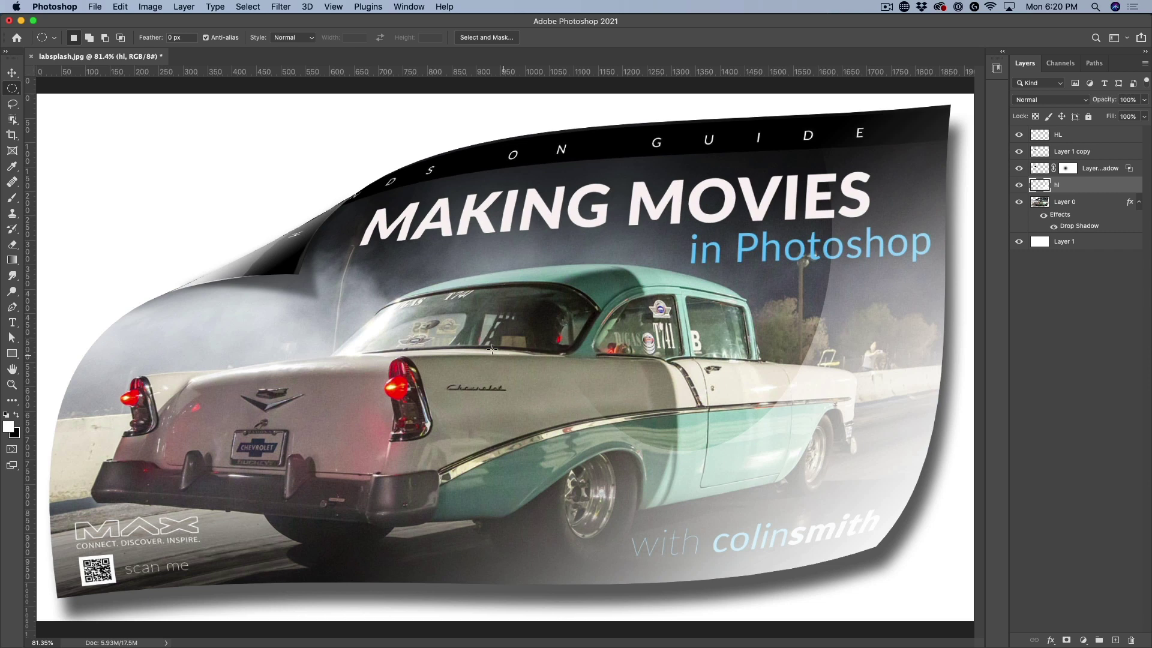
Step: Discard a trial elliptical selection over the car's side and reduce the hl layer's opacity to 38%
left_click_drag(386, 334, 653, 451)
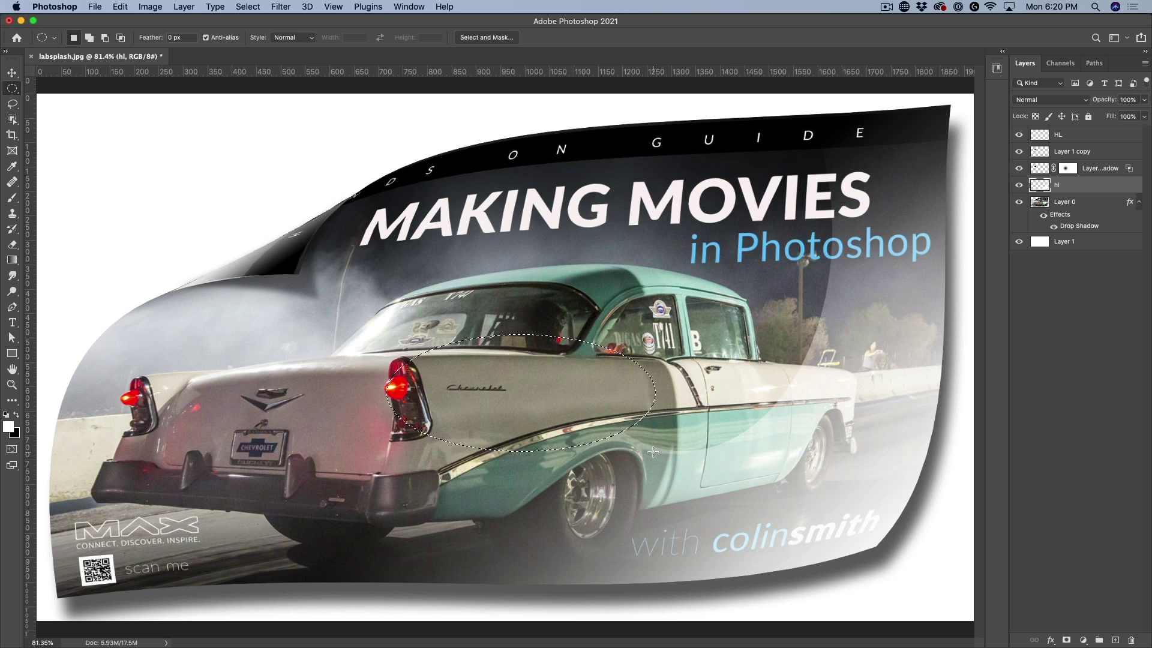
key("super+d")
left_click_drag(1107, 102, 1077, 108)
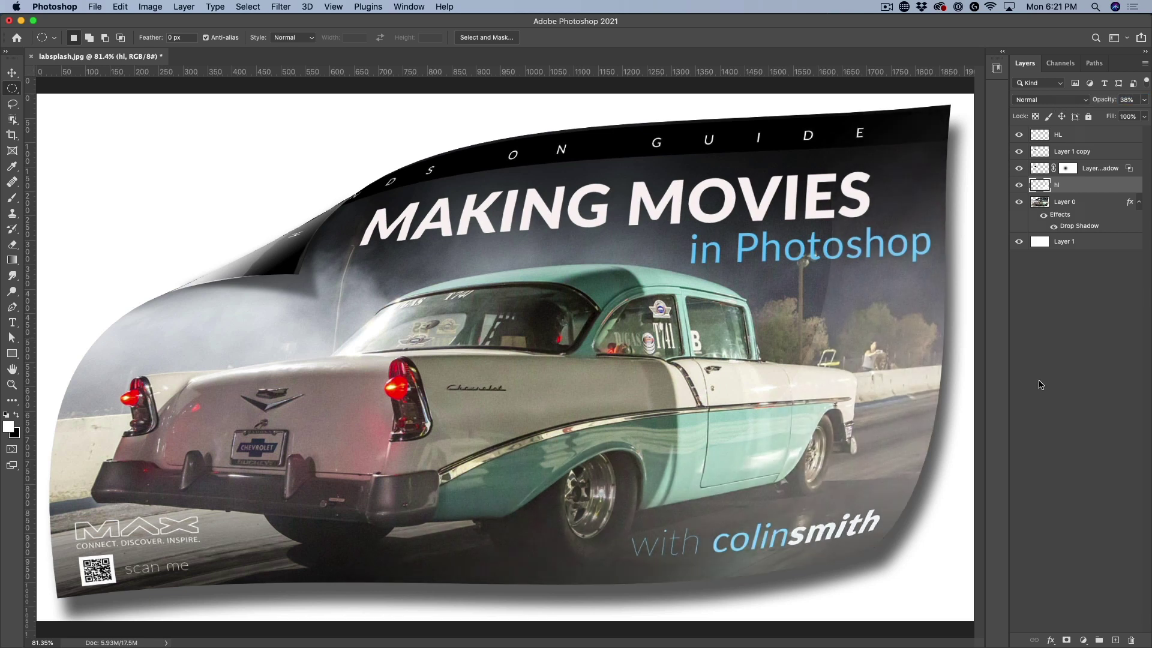